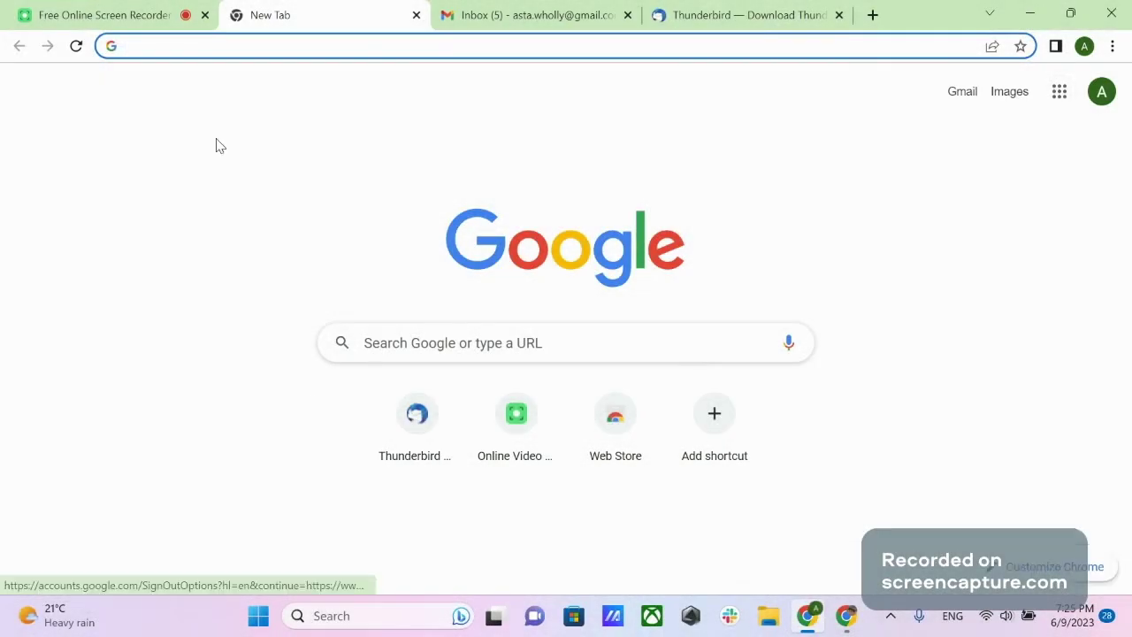
Go to 'Manage your Google Account' from the profile avatar menu
left_click(1103, 94)
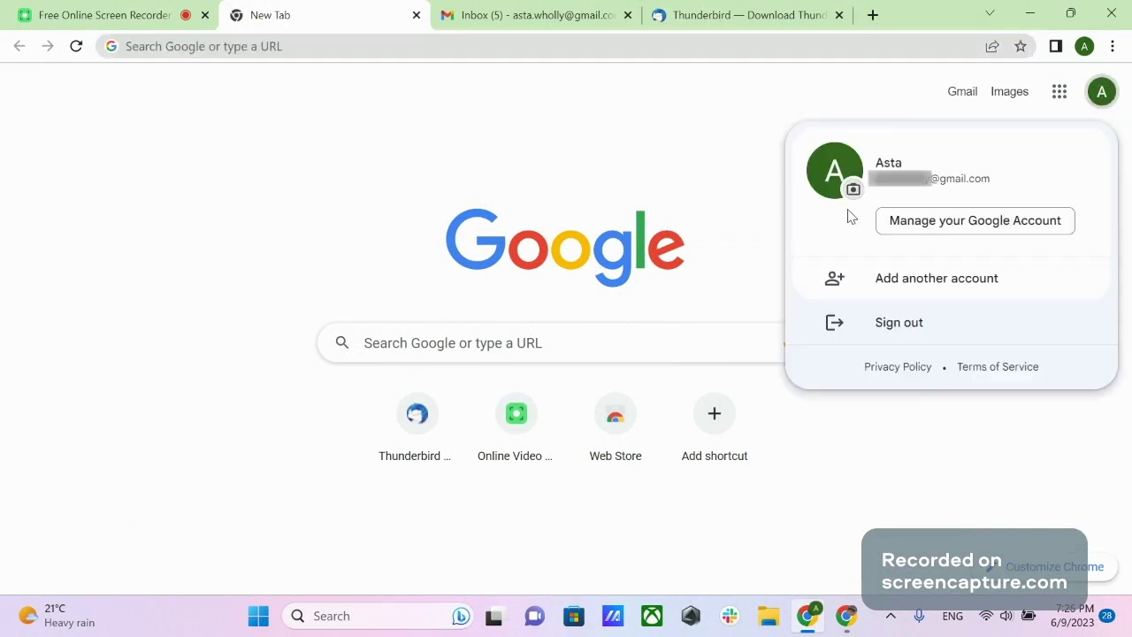
left_click(1039, 231)
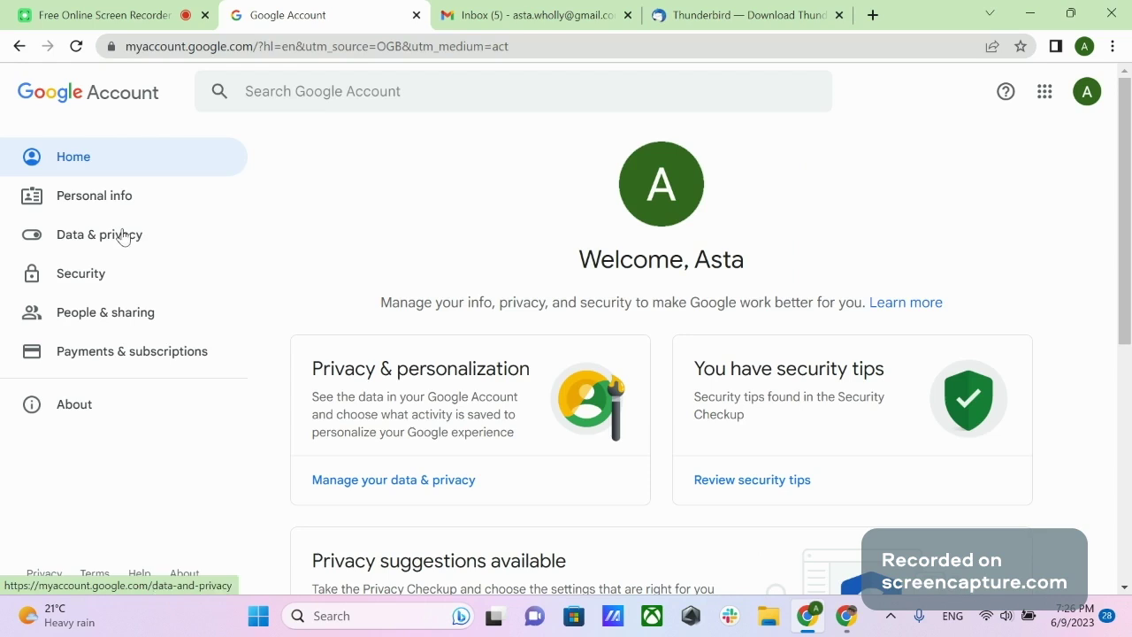
Under Data & privacy, choose 'Download your data' to open Google Takeout
left_click(76, 244)
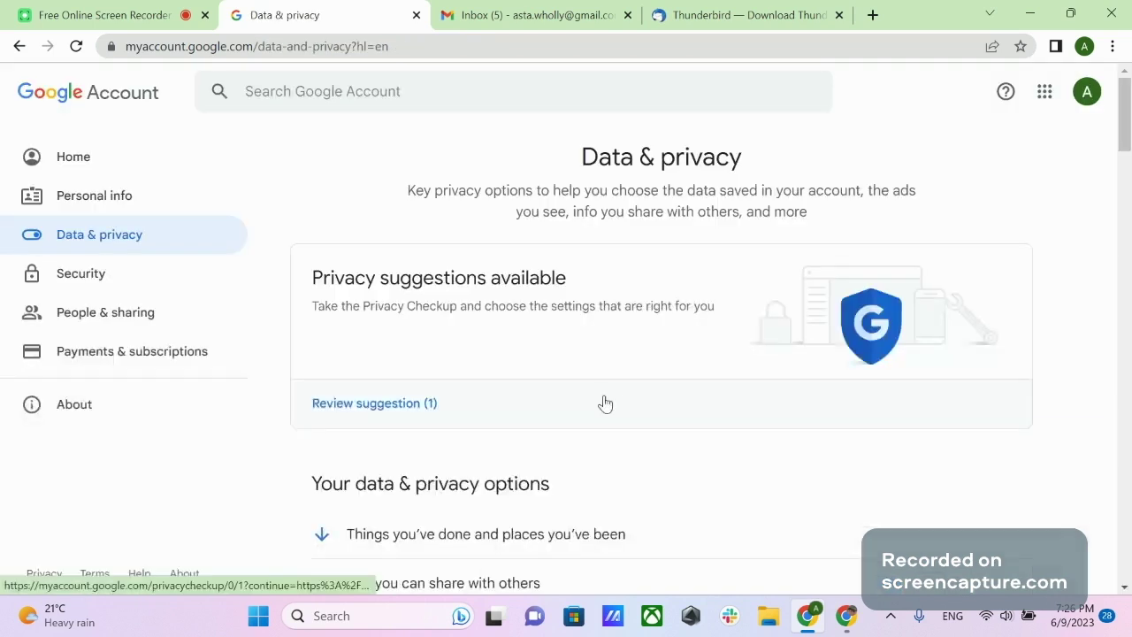
scroll(610, 396, "down", 3)
scroll(618, 388, "down", 10)
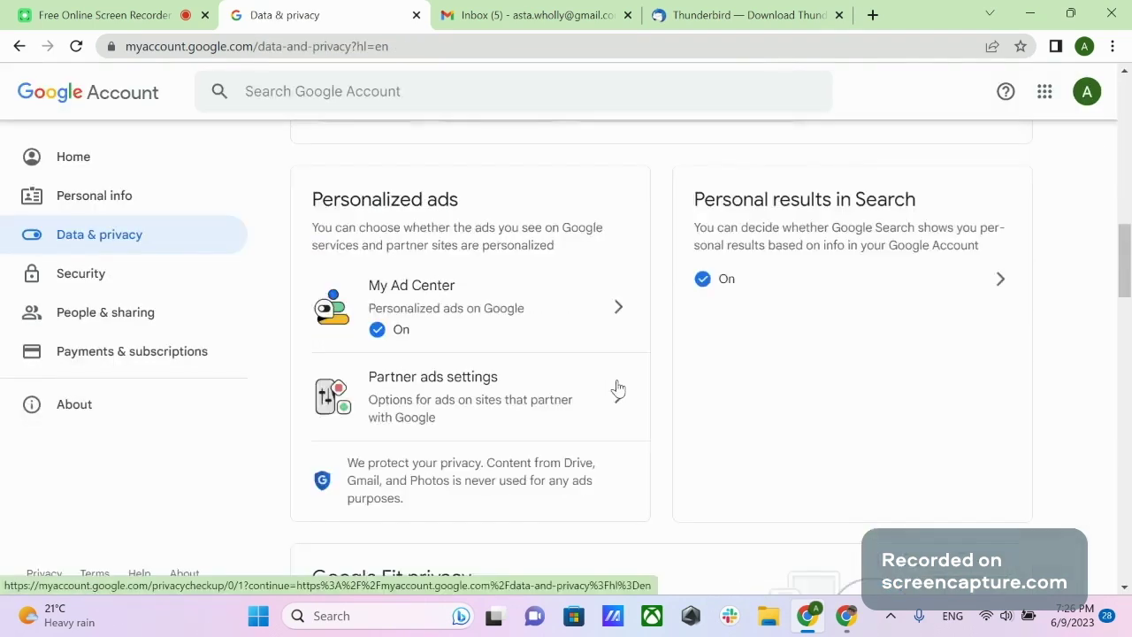
scroll(619, 382, "down", 6)
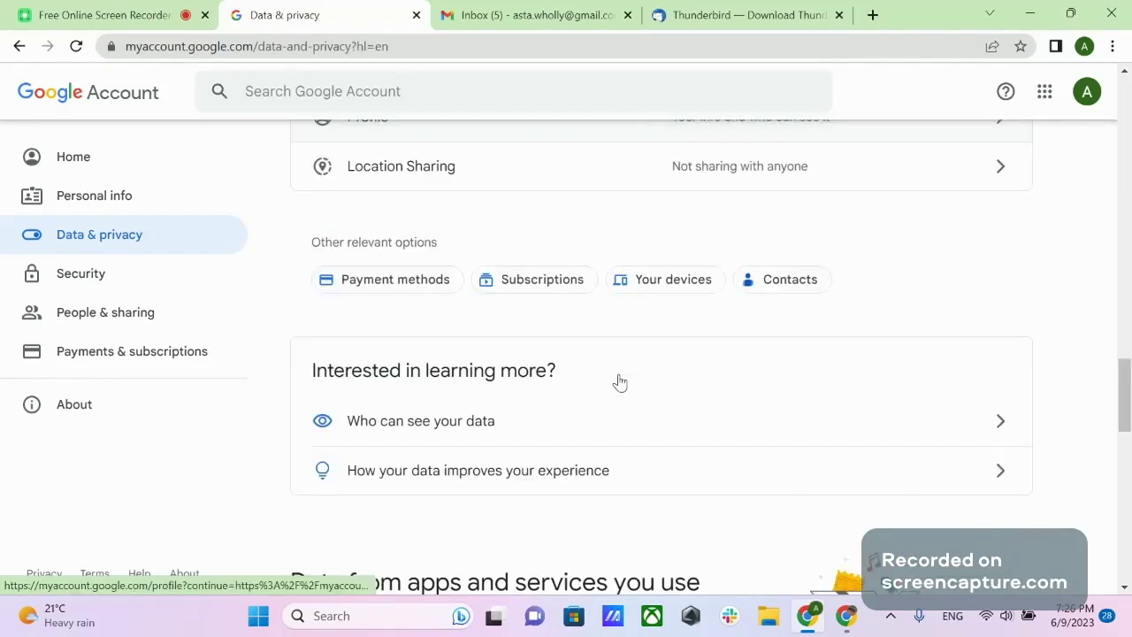
scroll(619, 382, "down", 5)
scroll(619, 382, "down", 2)
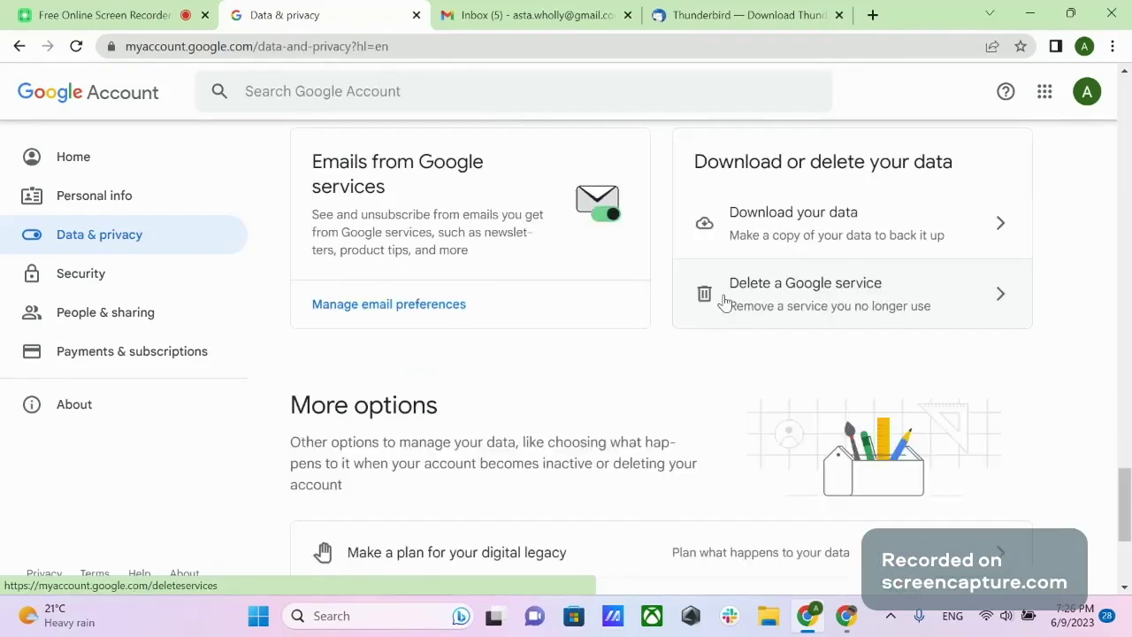
left_click(749, 233)
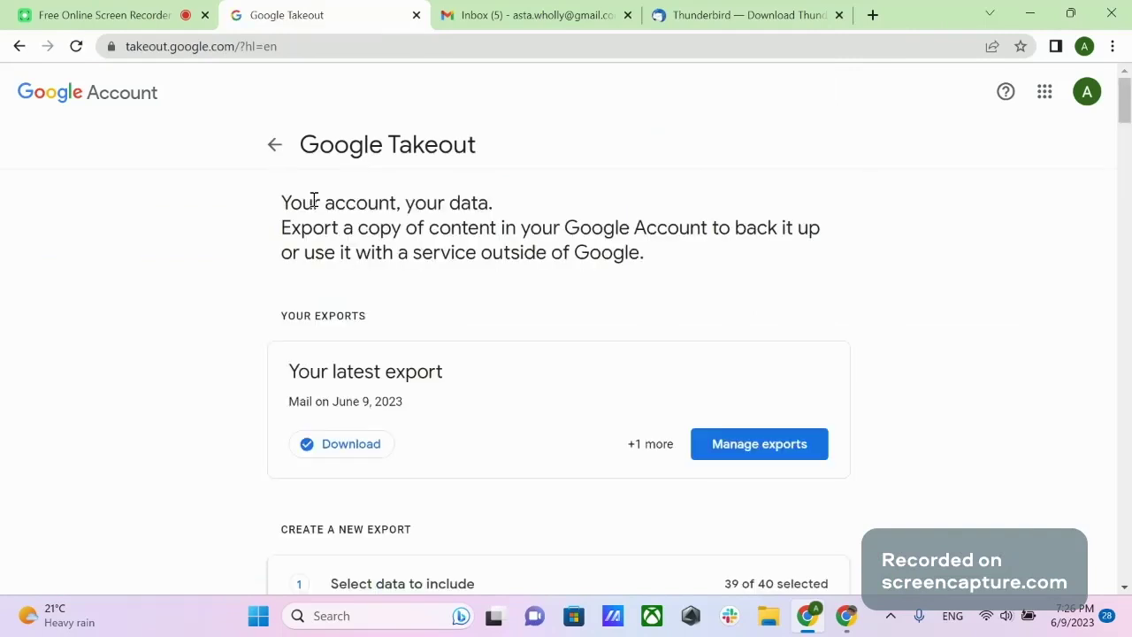
double_click(145, 46)
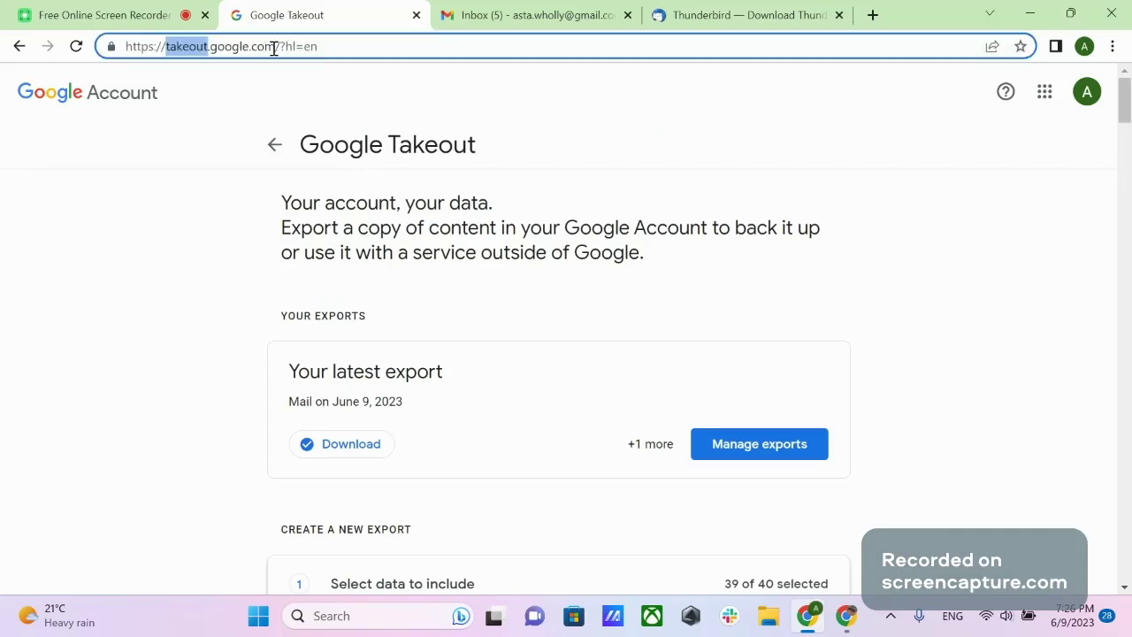
left_click(275, 227)
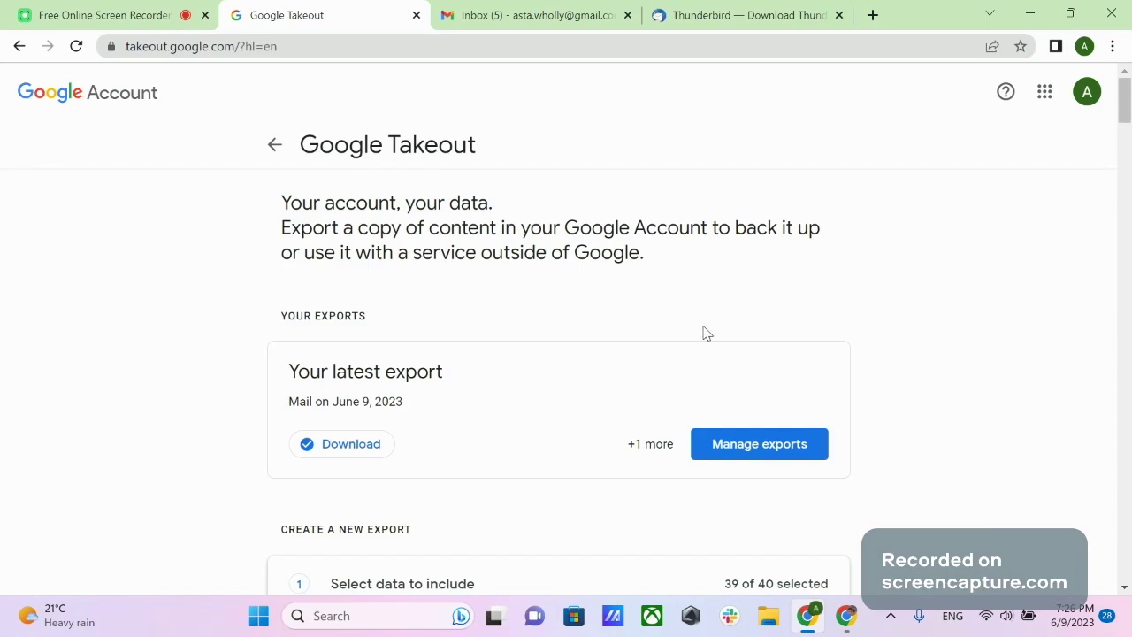
scroll(705, 331, "down", 2)
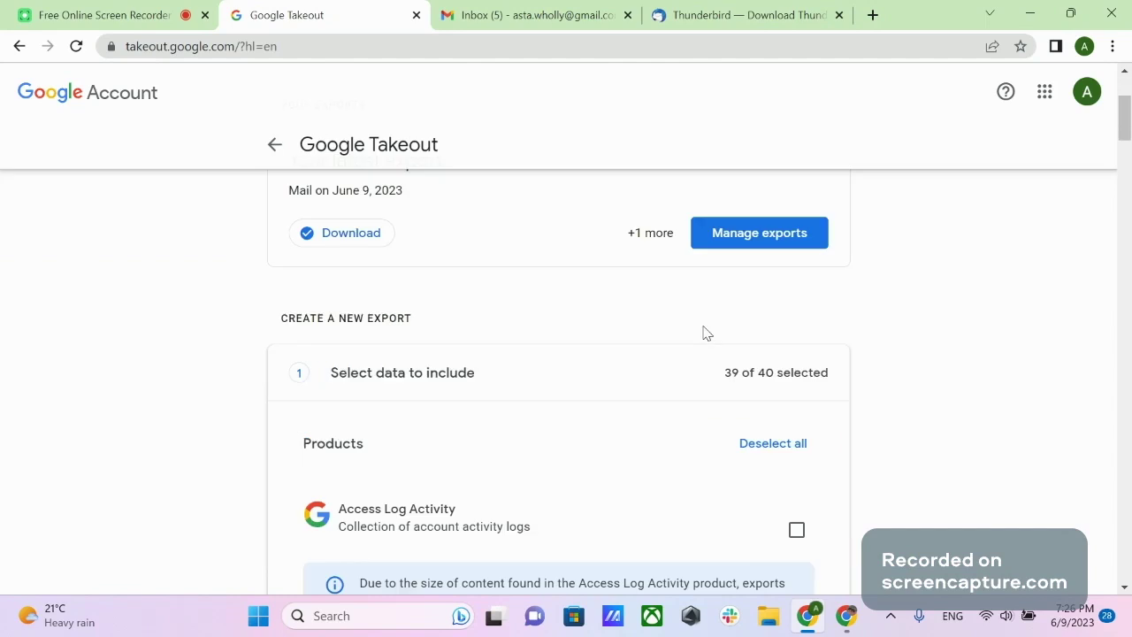
scroll(705, 332, "down", 2)
scroll(703, 331, "down", 2)
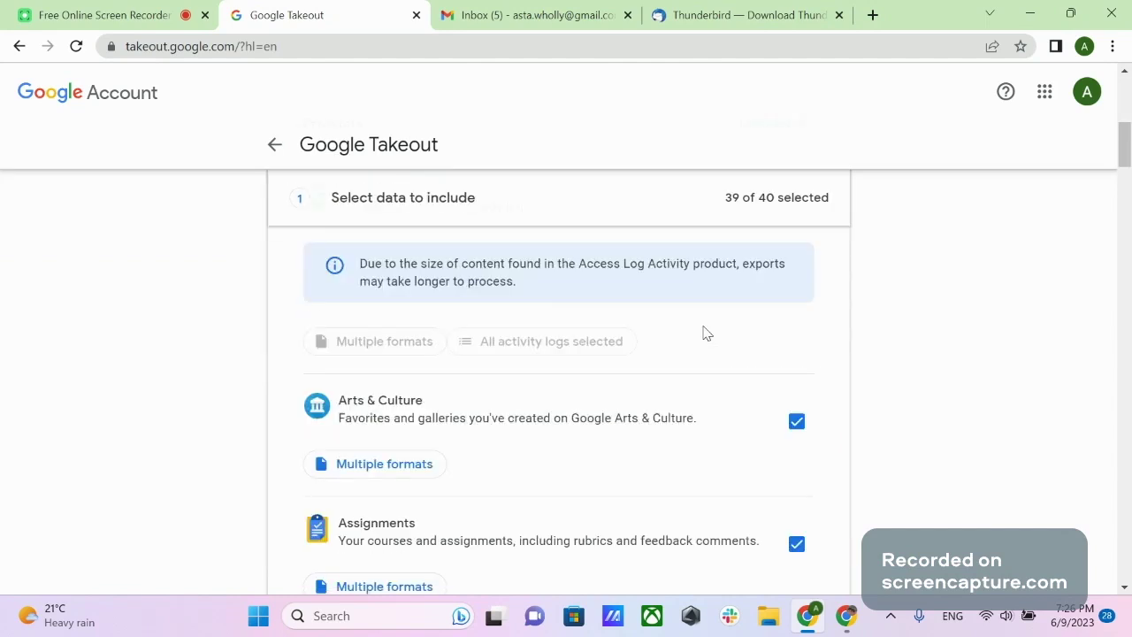
scroll(798, 252, "down", 1)
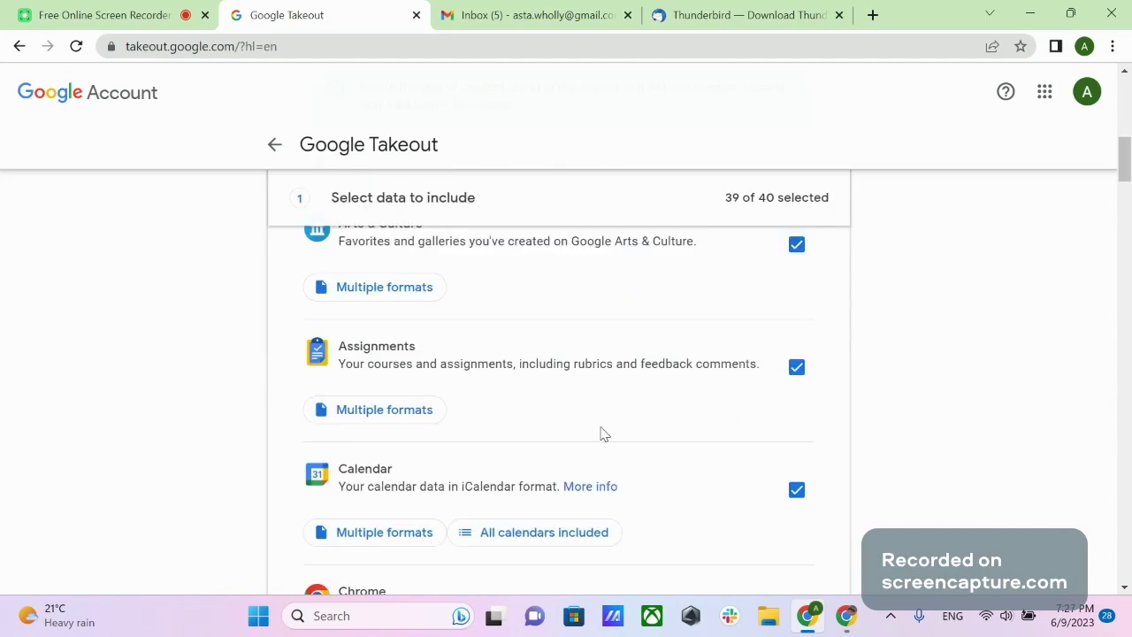
scroll(601, 434, "up", 3)
scroll(601, 433, "up", 1)
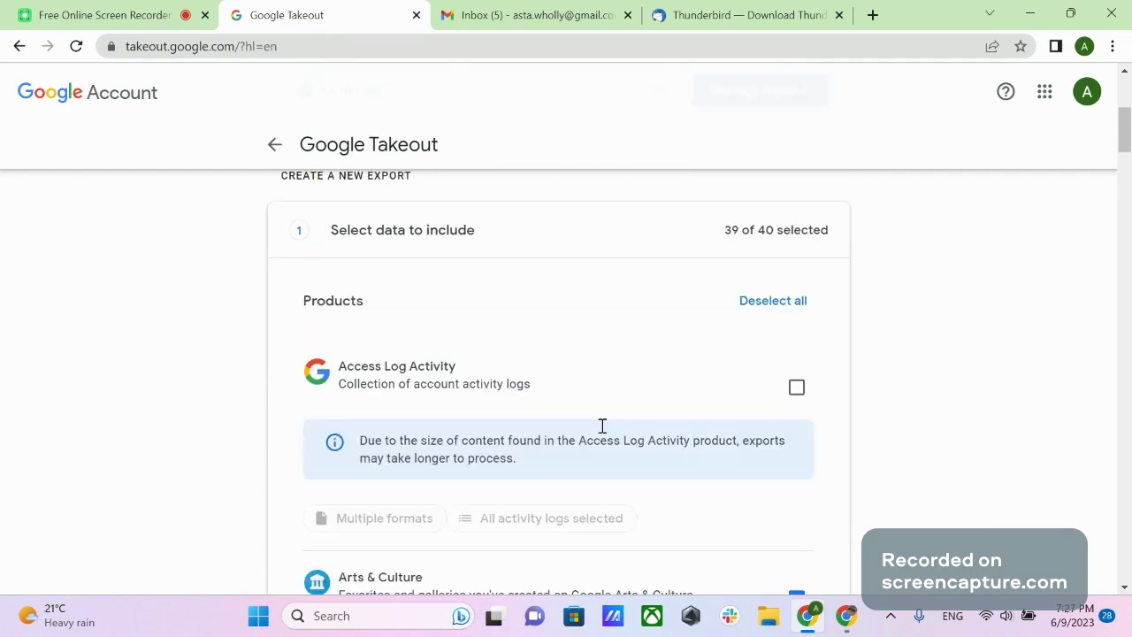
Deselect all products, tick only Mail (1 of 40), and check its MBOX format
left_click(777, 303)
scroll(685, 358, "down", 4)
scroll(694, 354, "down", 15)
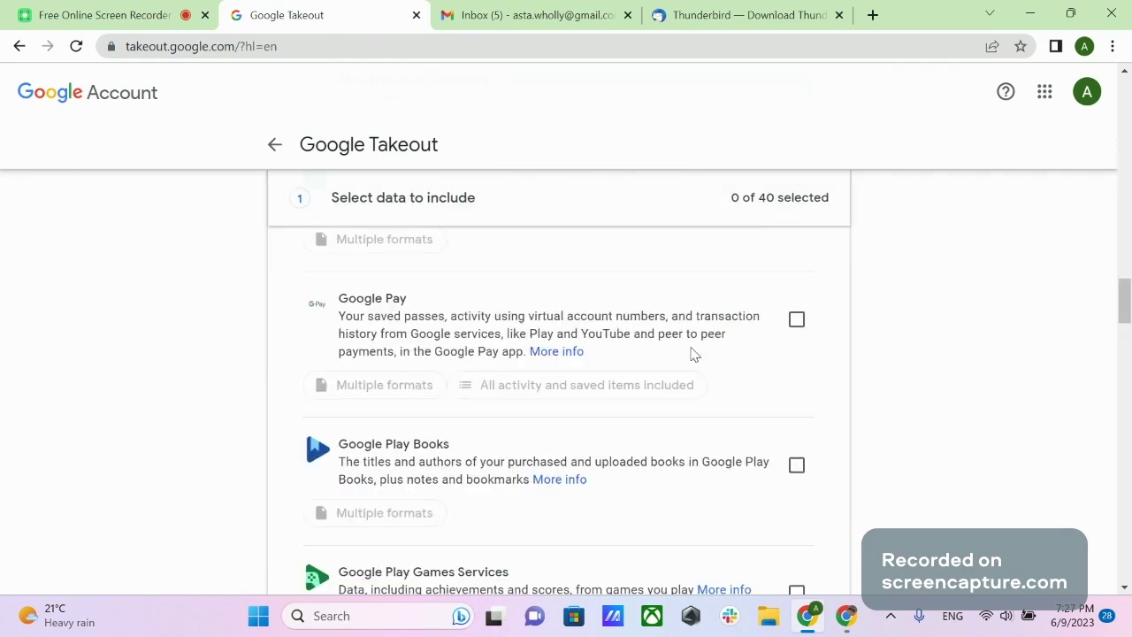
scroll(694, 354, "down", 5)
scroll(694, 354, "down", 3)
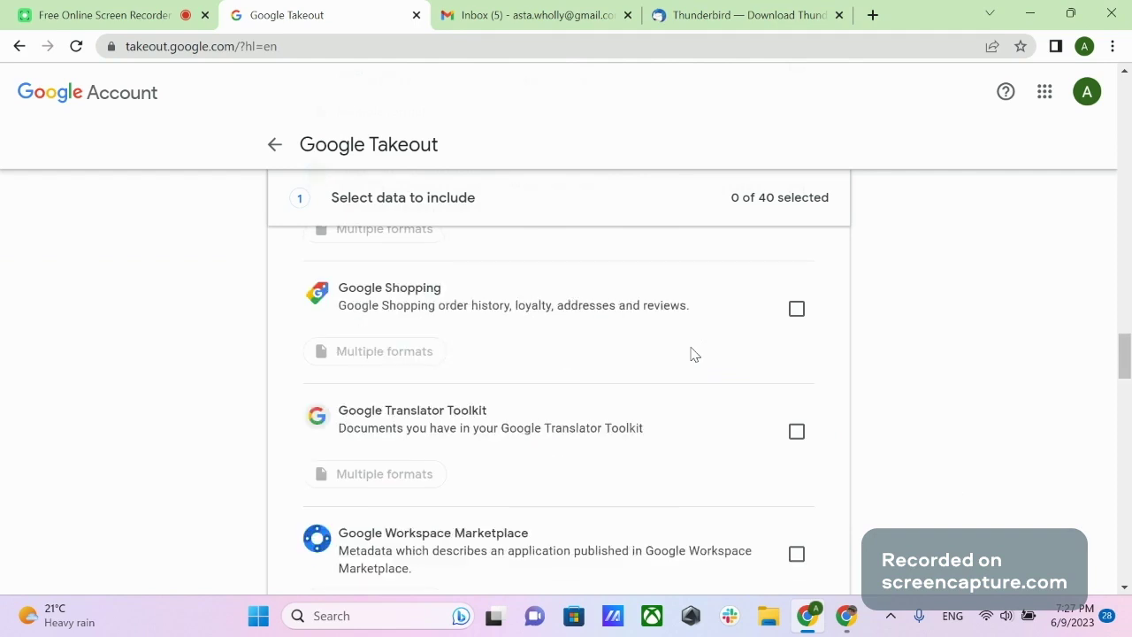
scroll(694, 354, "down", 8)
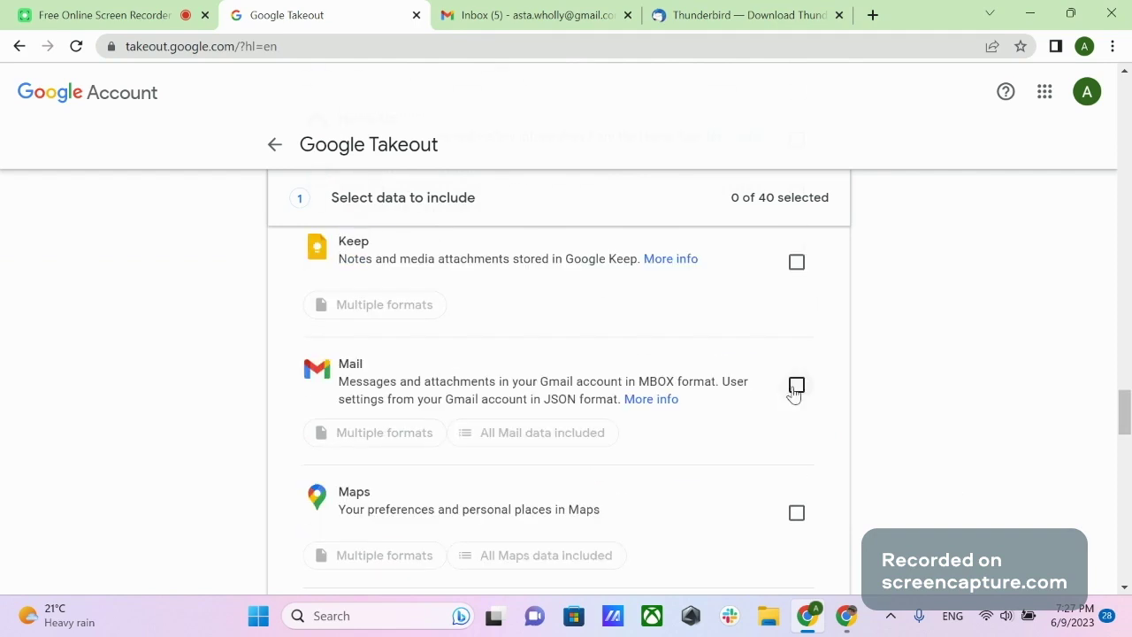
left_click(795, 389)
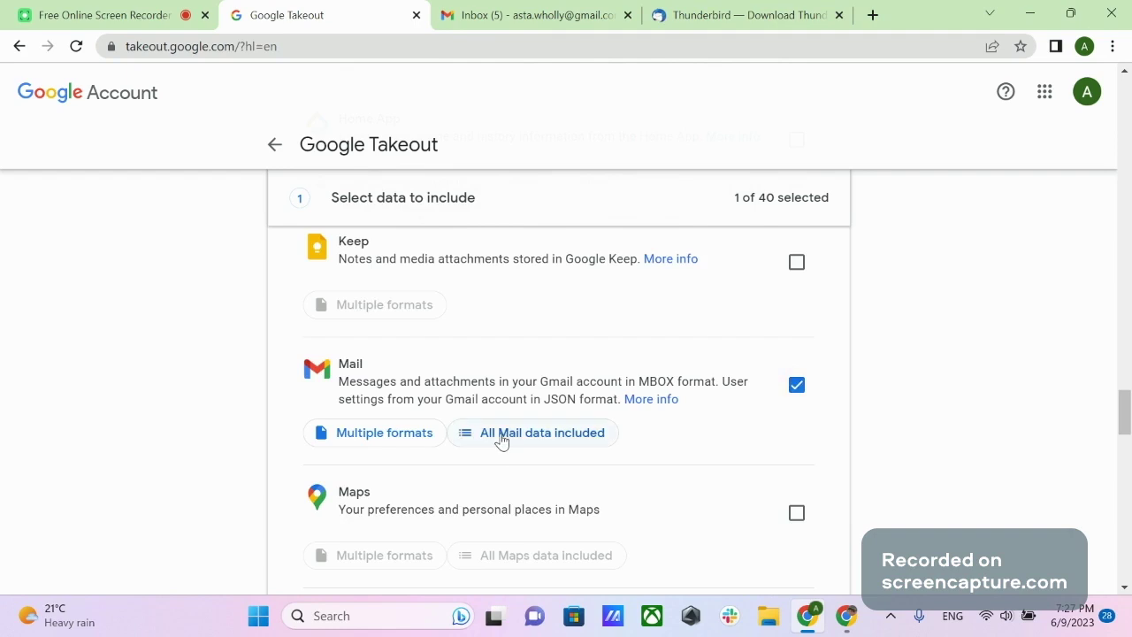
left_click(419, 437)
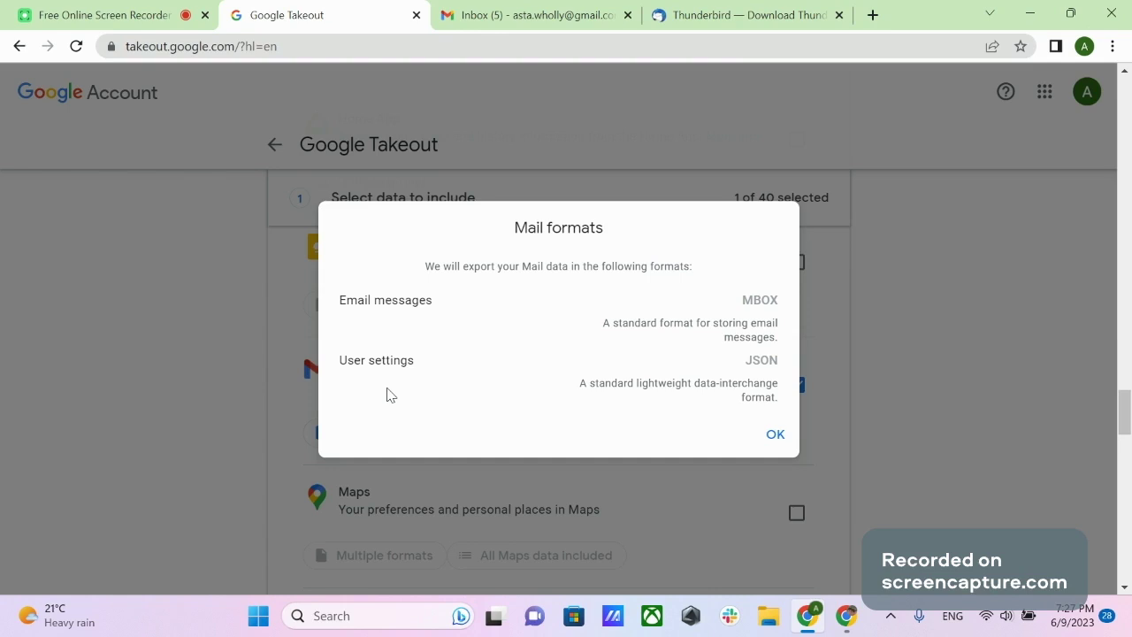
key("Escape")
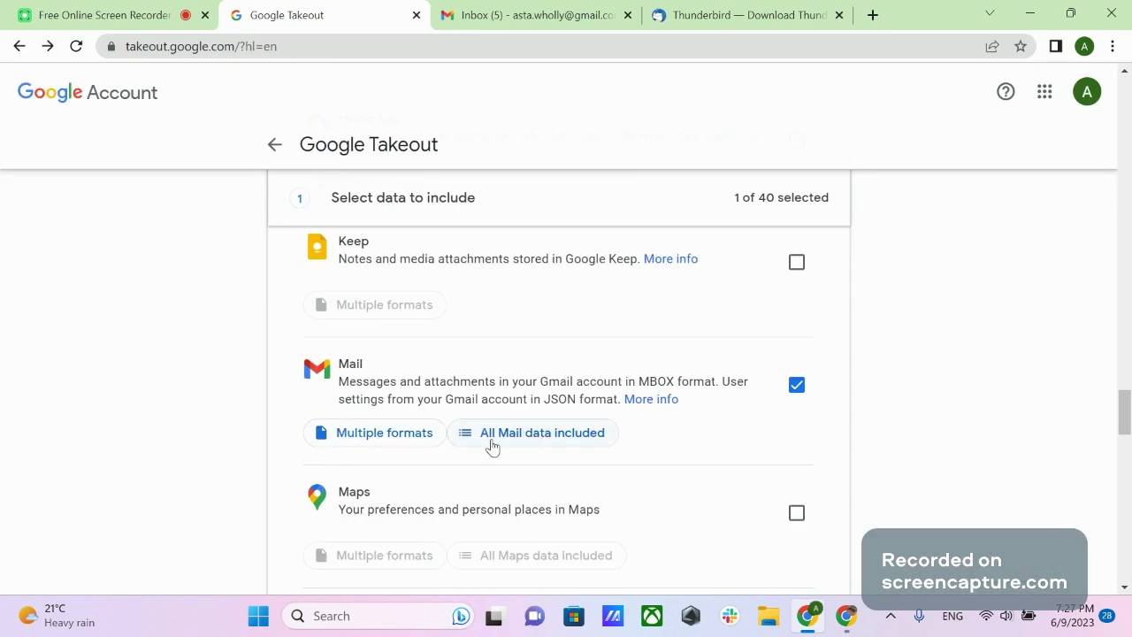
Limit Mail to chosen labels: Category Promotions, Read Receipt Sent, Unread and Trash
left_click(493, 446)
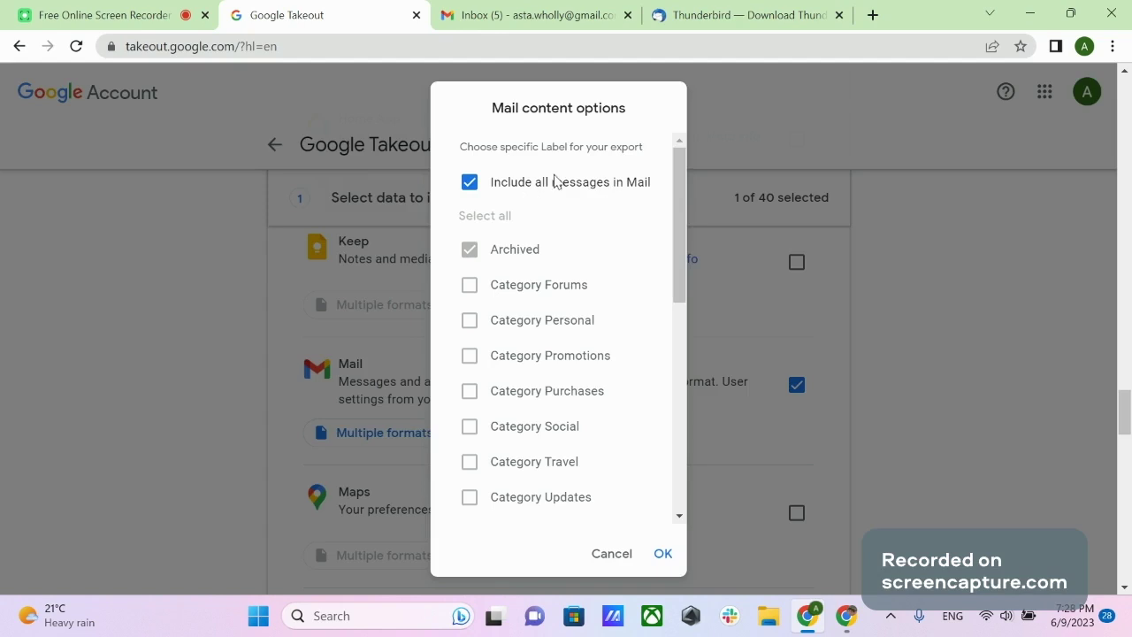
left_click(470, 183)
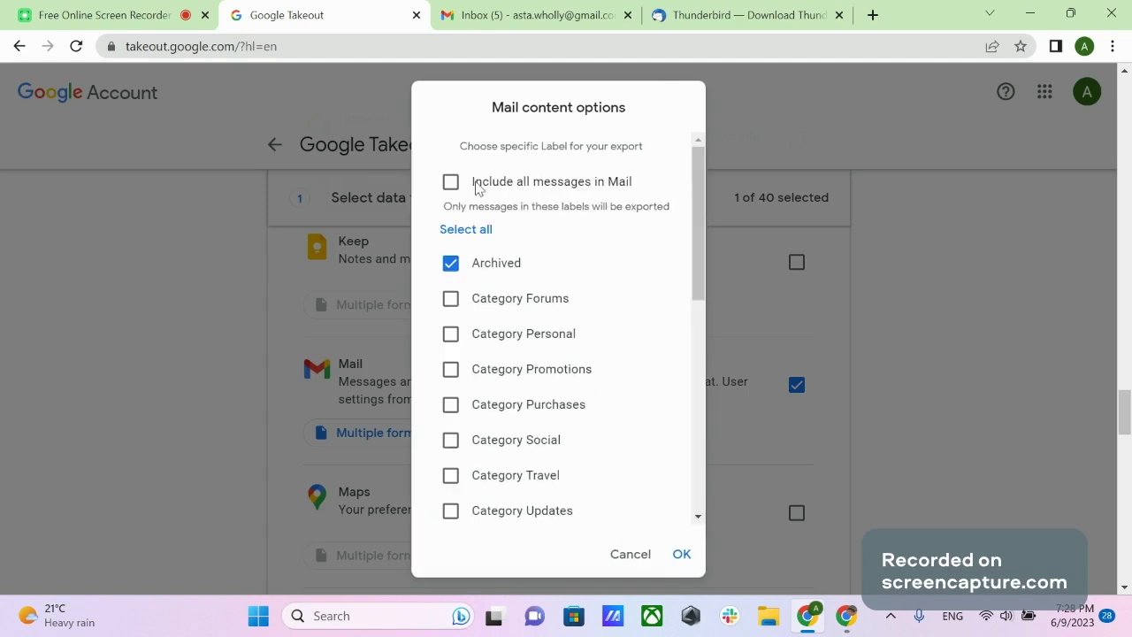
left_click(488, 370)
scroll(460, 398, "down", 2)
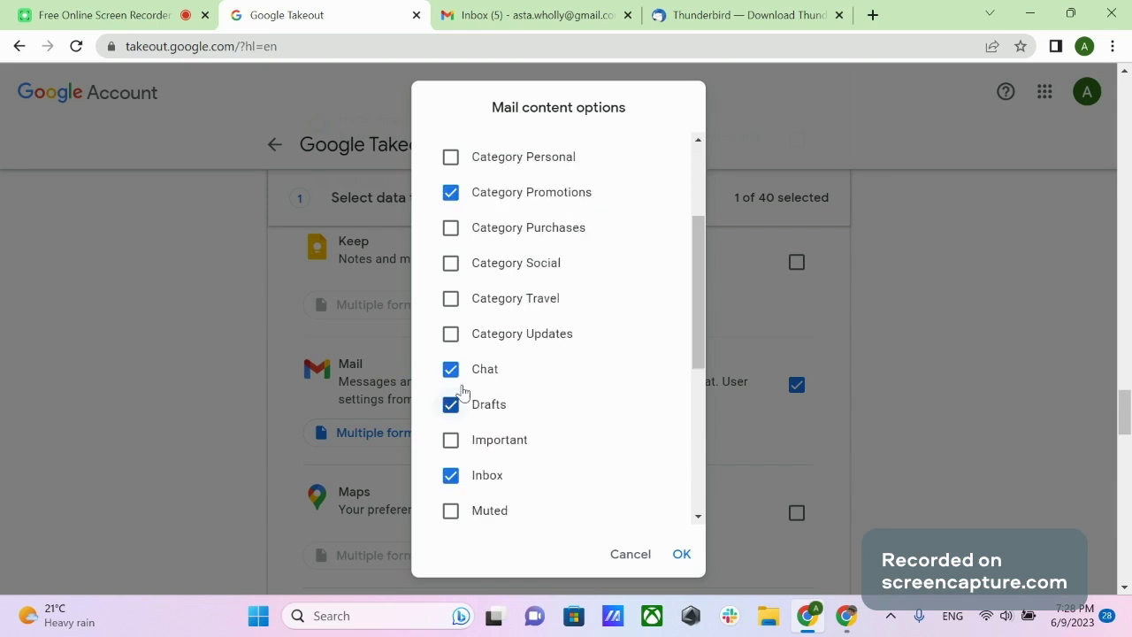
scroll(508, 473, "down", 2)
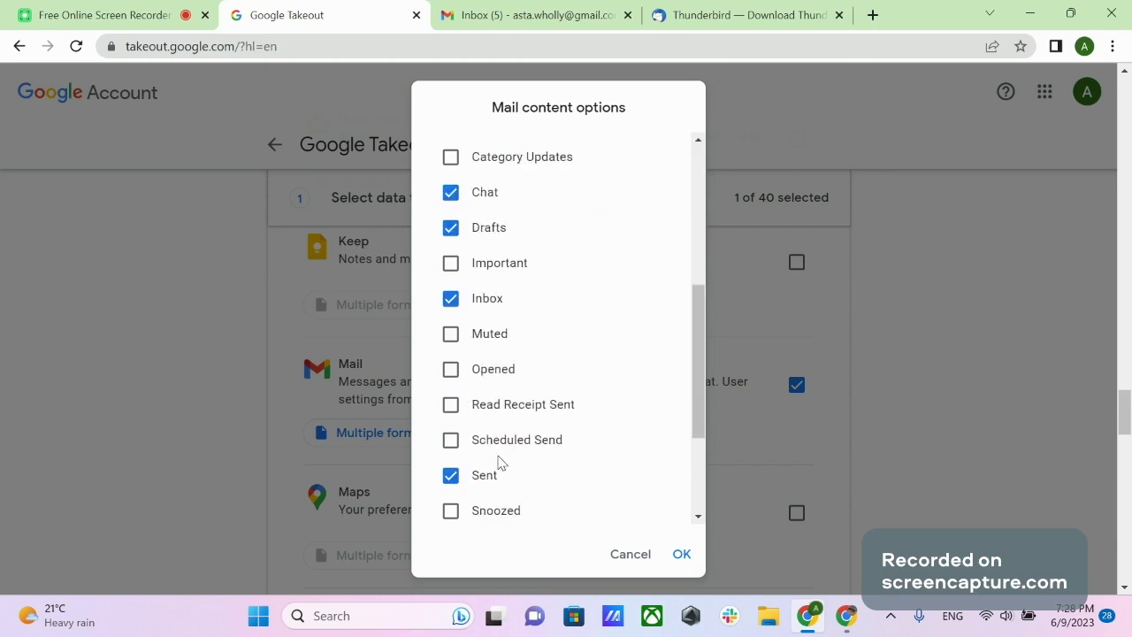
left_click(462, 411)
scroll(464, 416, "down", 2)
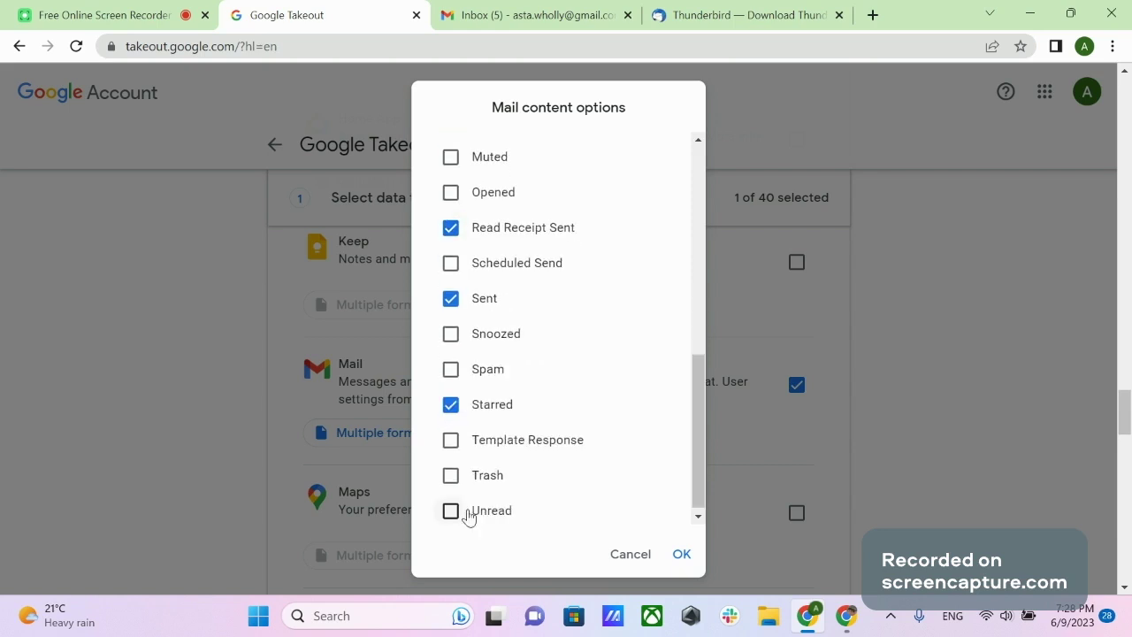
left_click(468, 513)
scroll(493, 463, "down", 1)
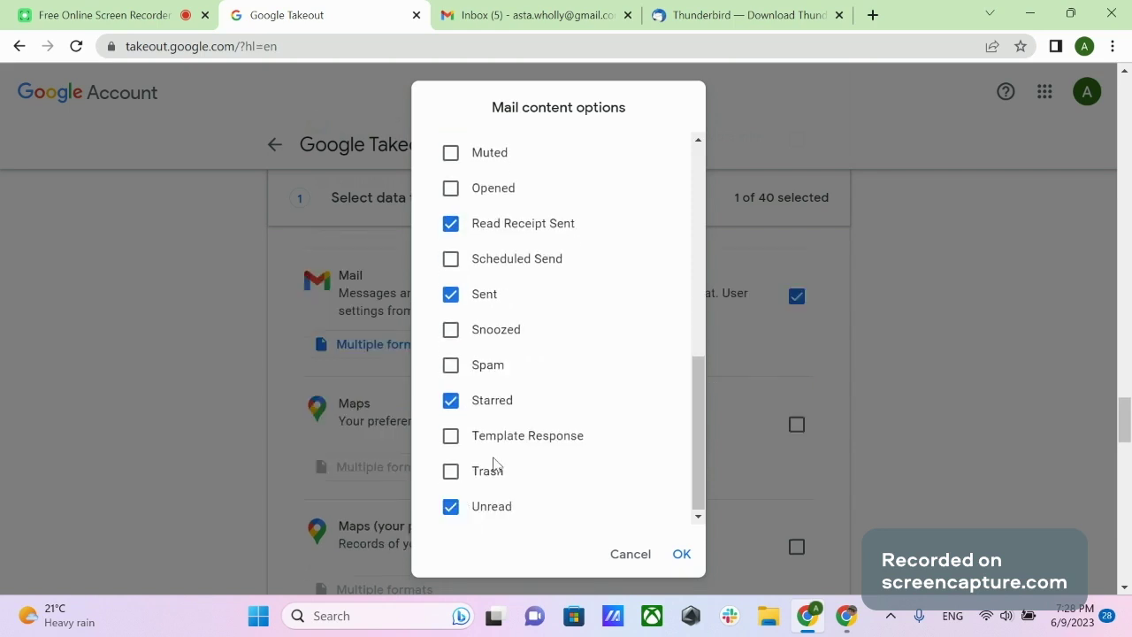
left_click(493, 472)
Re-tick 'Include all messages in Mail' and confirm the Mail content options
scroll(557, 374, "up", 5)
scroll(466, 245, "up", 1)
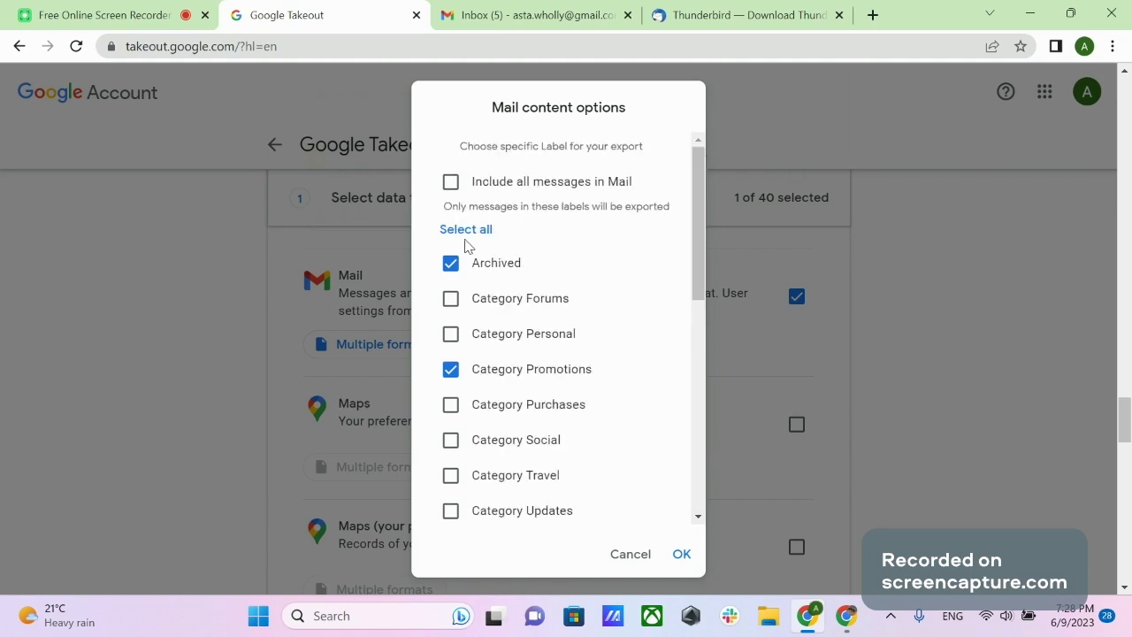
left_click(522, 181)
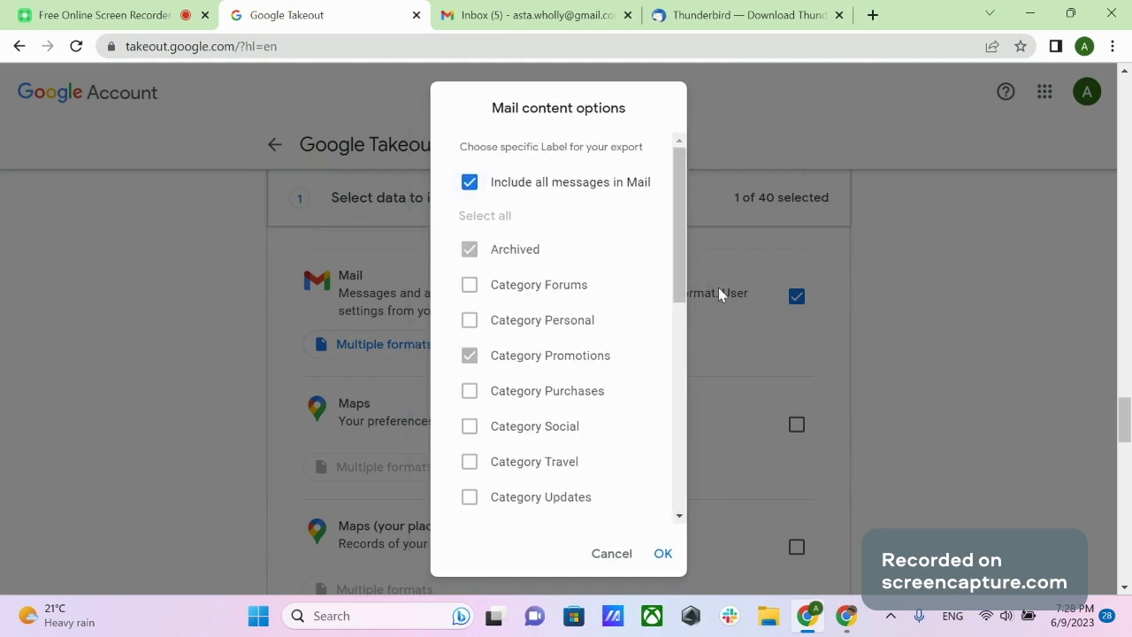
left_click(663, 555)
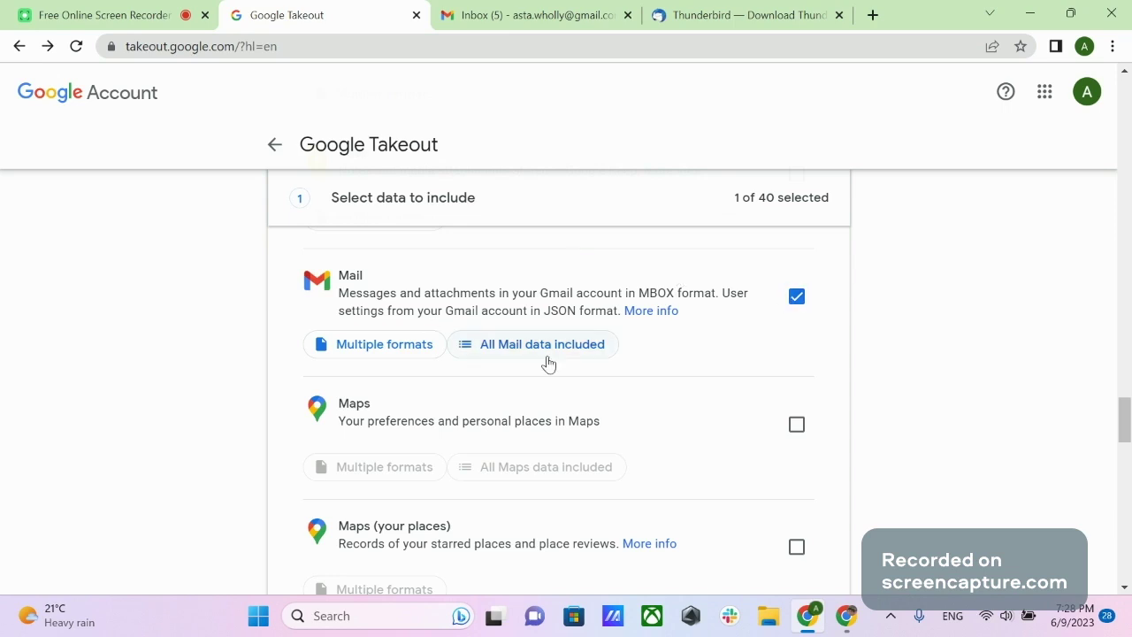
Continue from the Mail-only product list to the export destination step
scroll(593, 371, "down", 8)
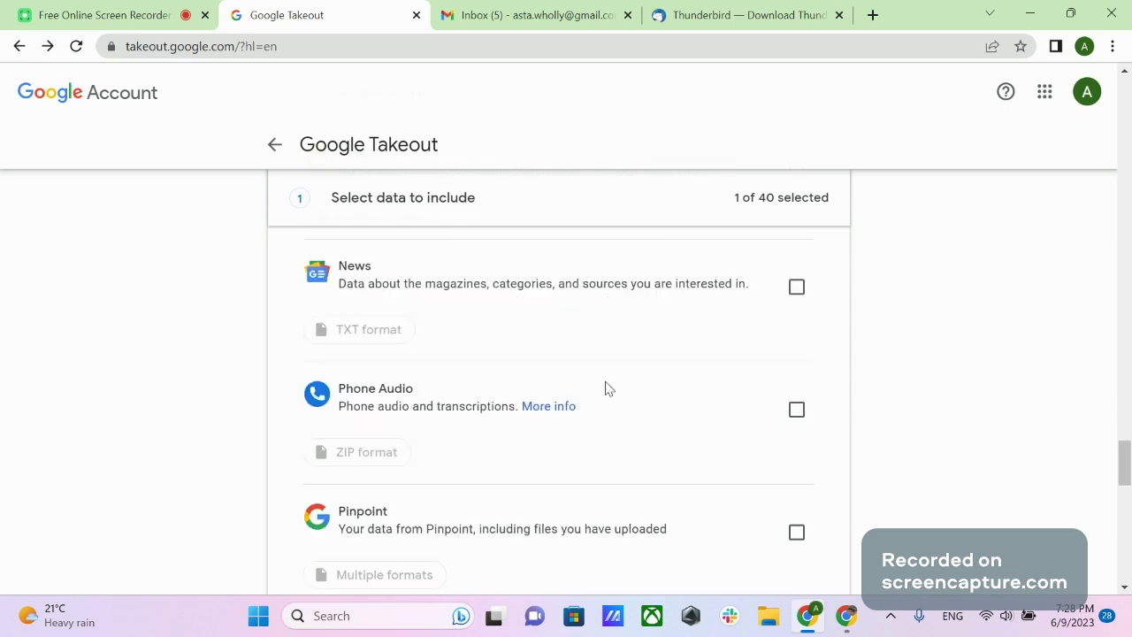
scroll(606, 387, "down", 15)
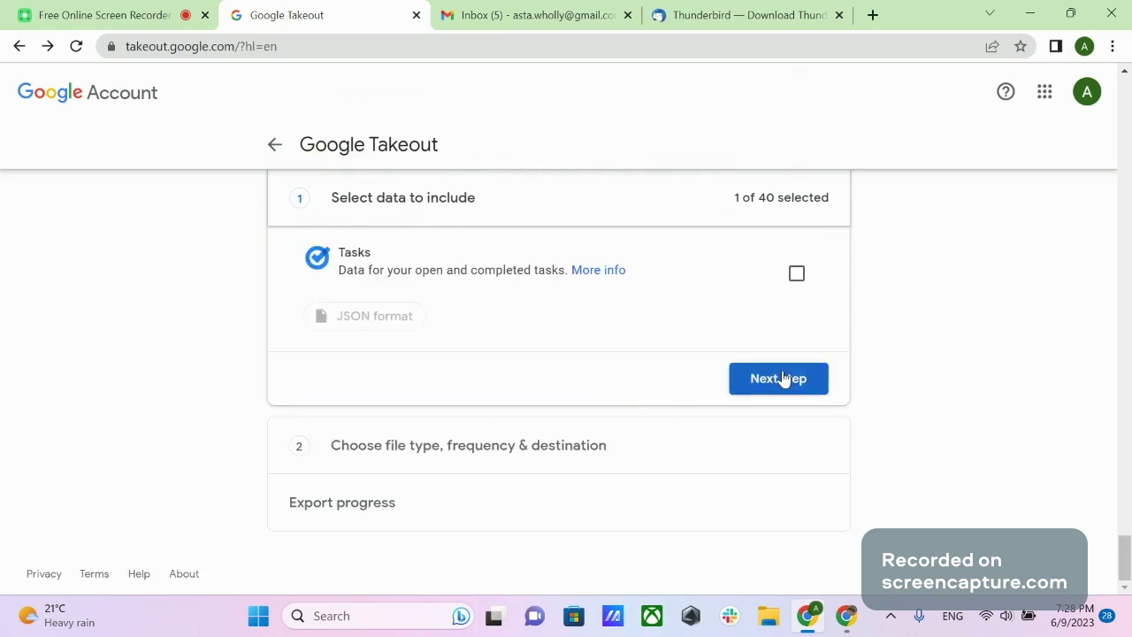
left_click(779, 379)
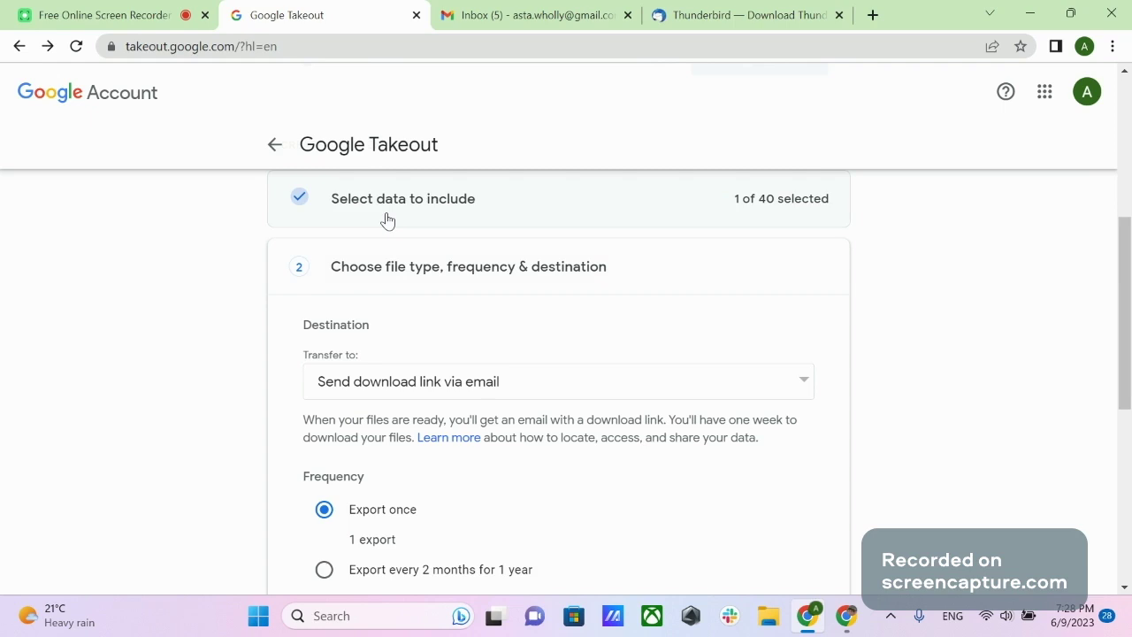
Recheck the 'All Mail data included' options unchanged and return to the destination step
left_click(444, 211)
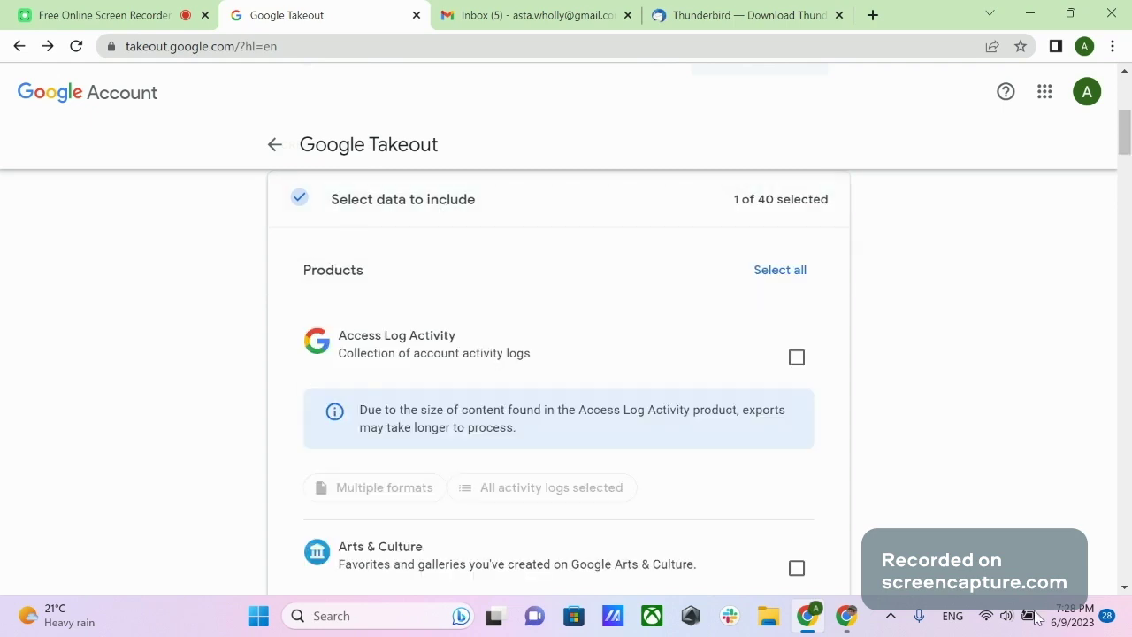
scroll(555, 542, "down", 20)
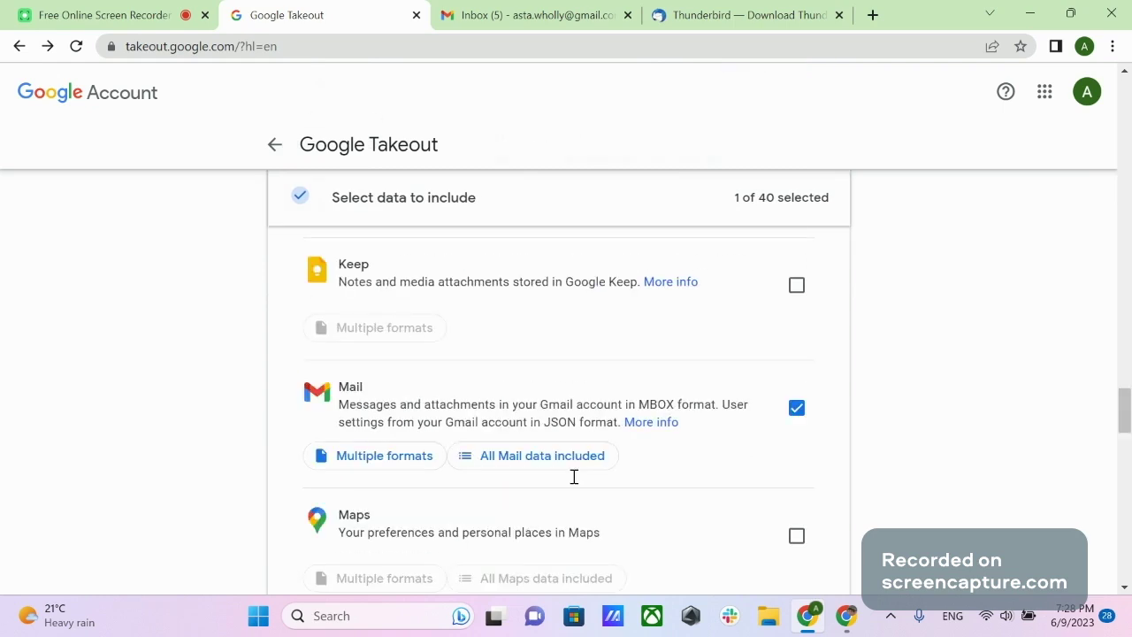
left_click(541, 313)
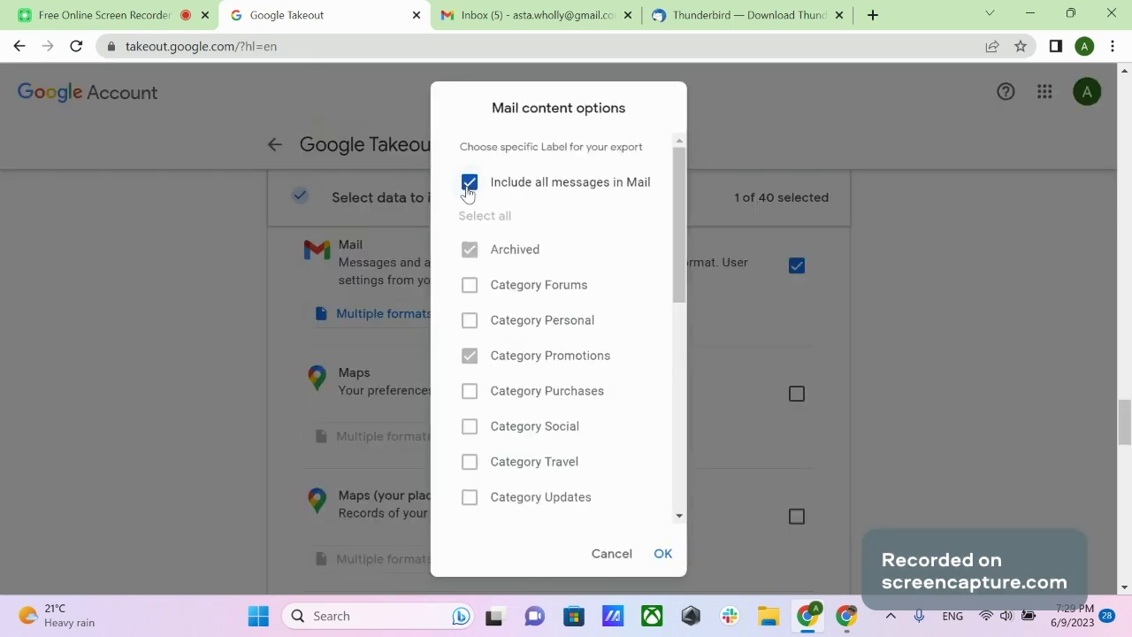
key("Escape")
scroll(498, 404, "down", 20)
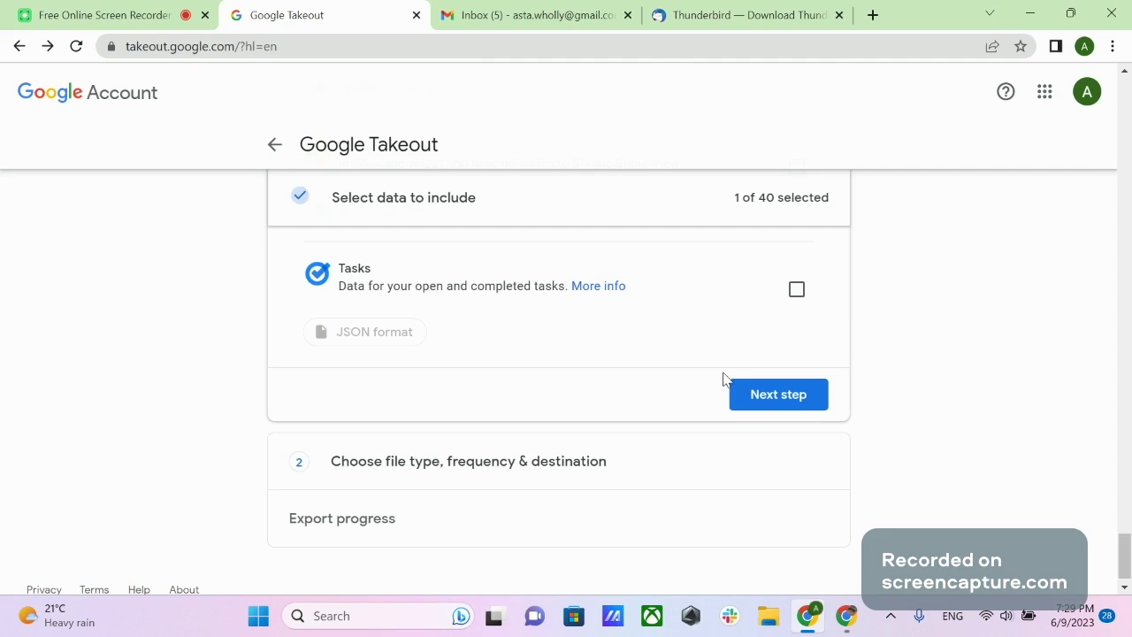
left_click(756, 389)
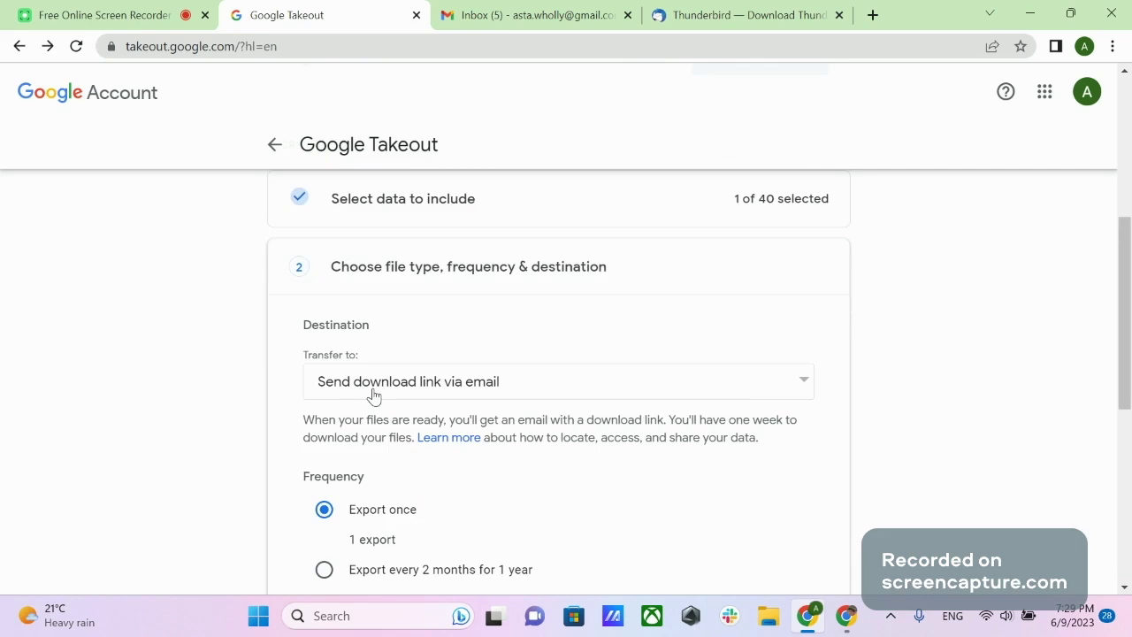
Keep 'Send download link via email' and set frequency to every 2 months for 1 year
left_click(373, 396)
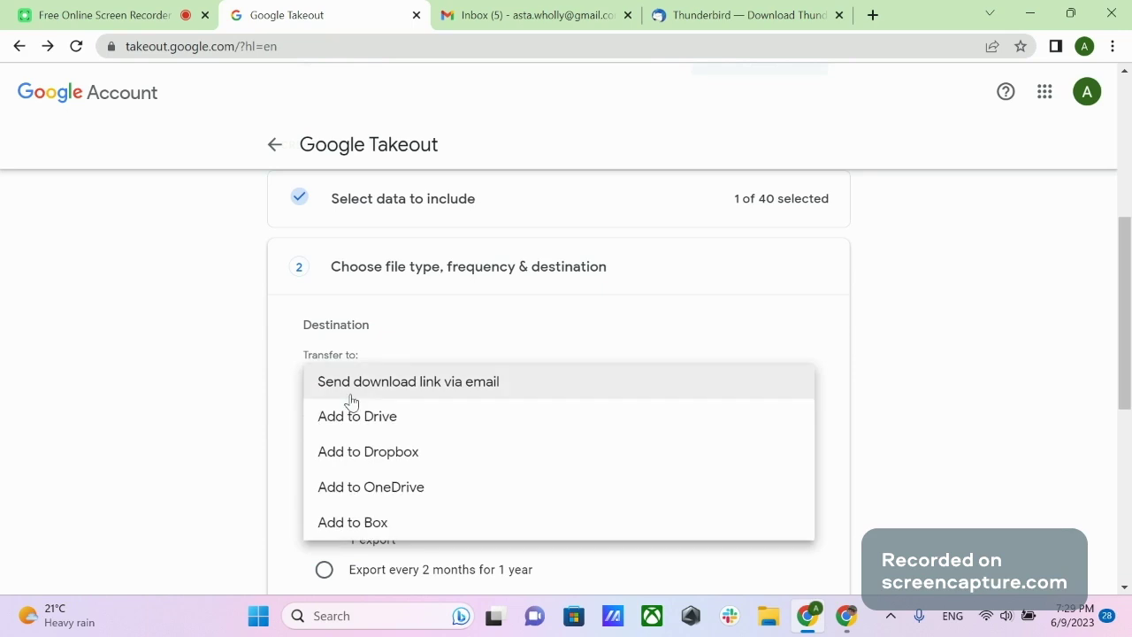
left_click(435, 380)
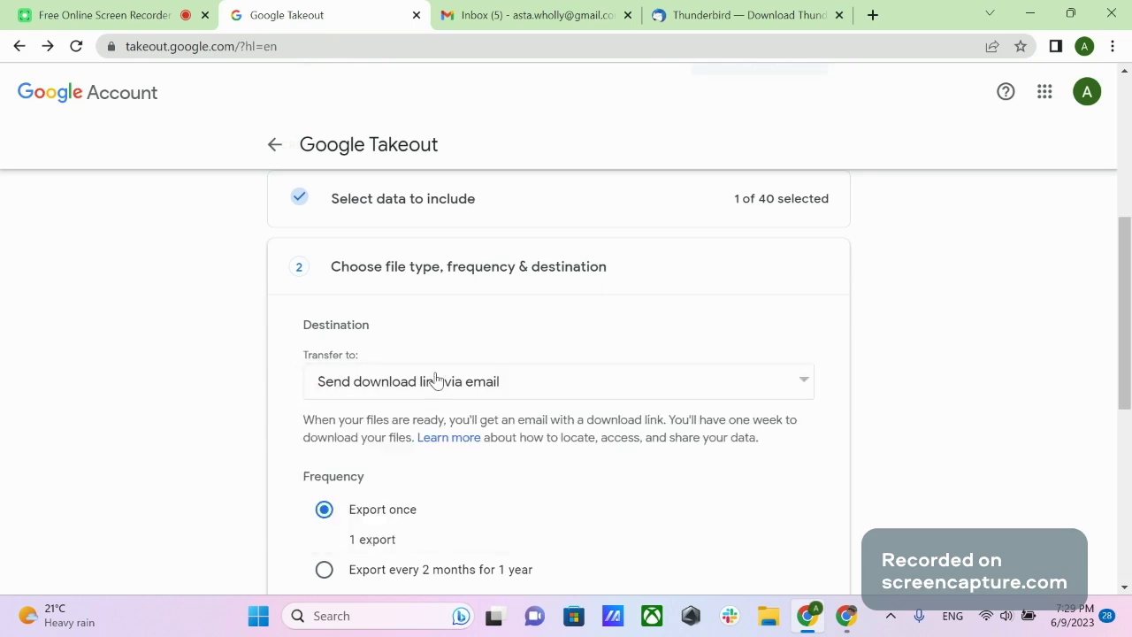
scroll(384, 444, "down", 1)
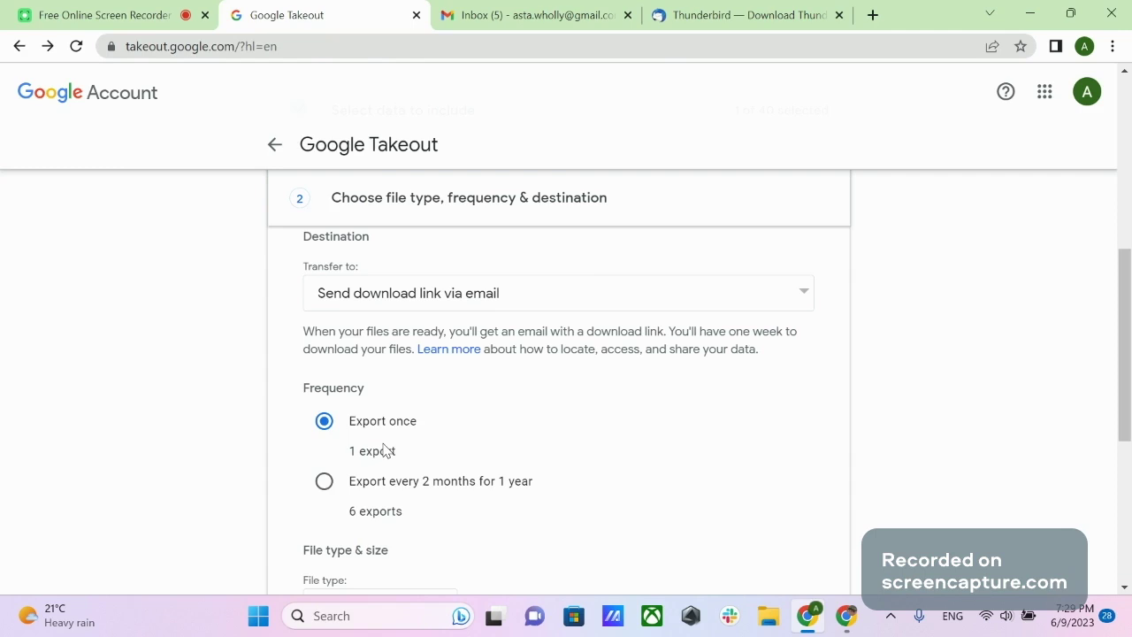
left_click(336, 486)
Switch to Export once and keep .zip as the file type
left_click(324, 421)
scroll(533, 447, "down", 3)
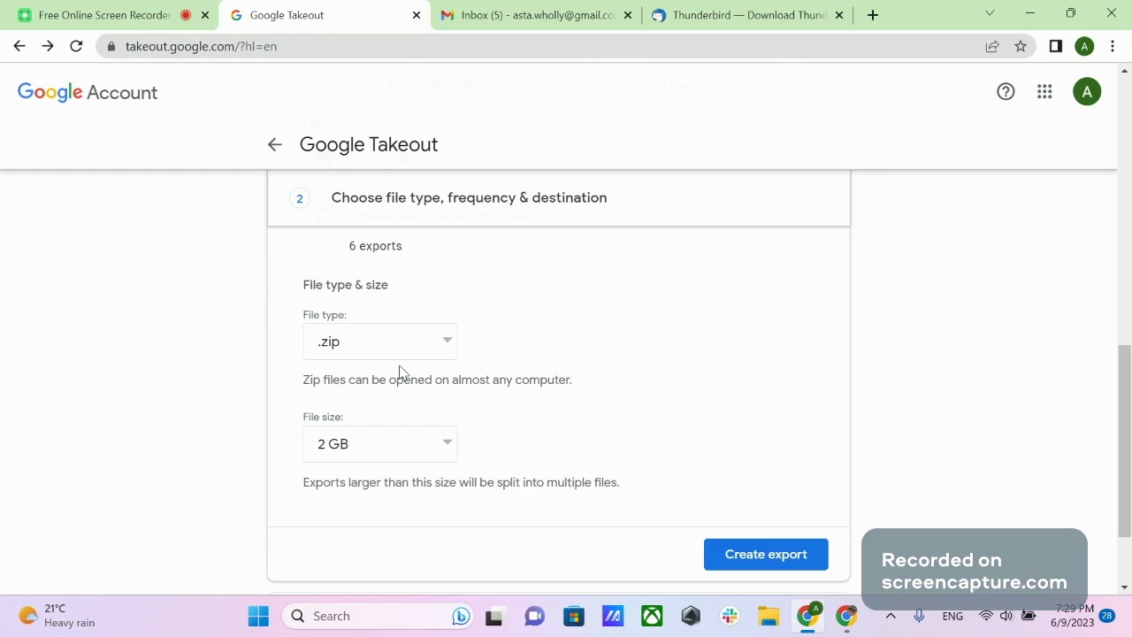
left_click(382, 349)
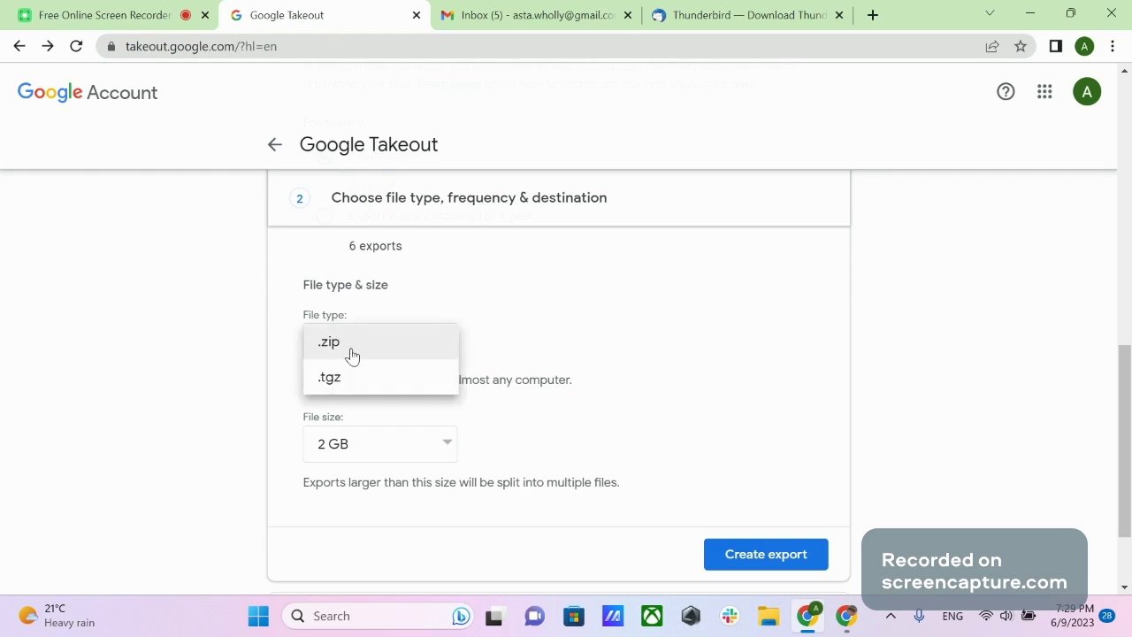
left_click(351, 354)
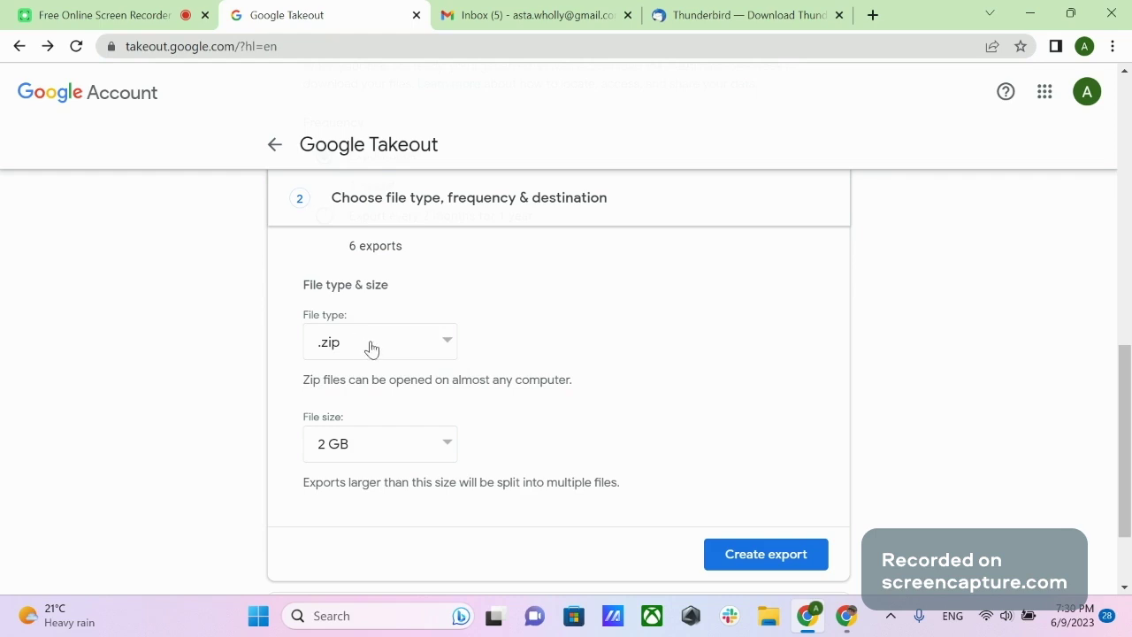
Try a 4 GB file size, then set it back to 2 GB
left_click(338, 450)
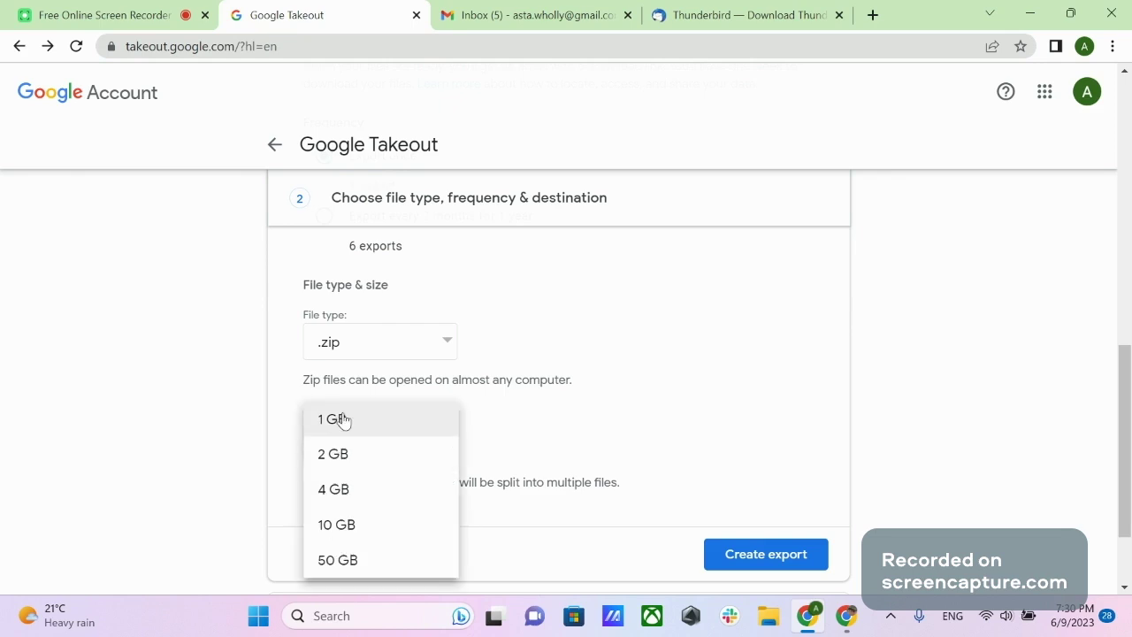
left_click(353, 488)
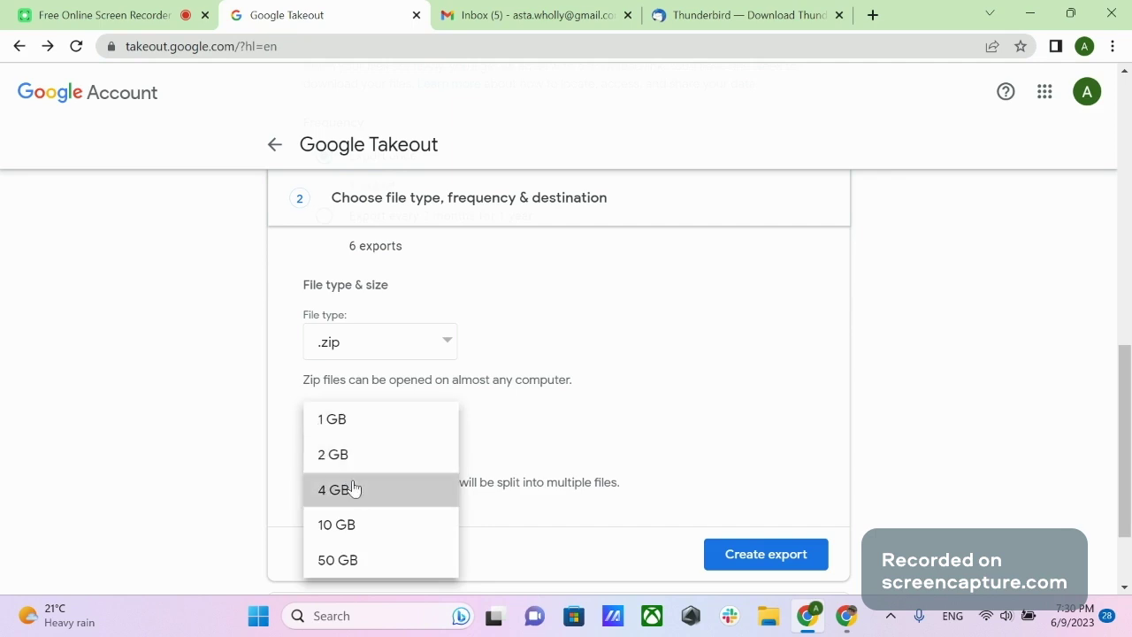
left_click_drag(303, 503, 596, 503)
scroll(412, 369, "down", 1)
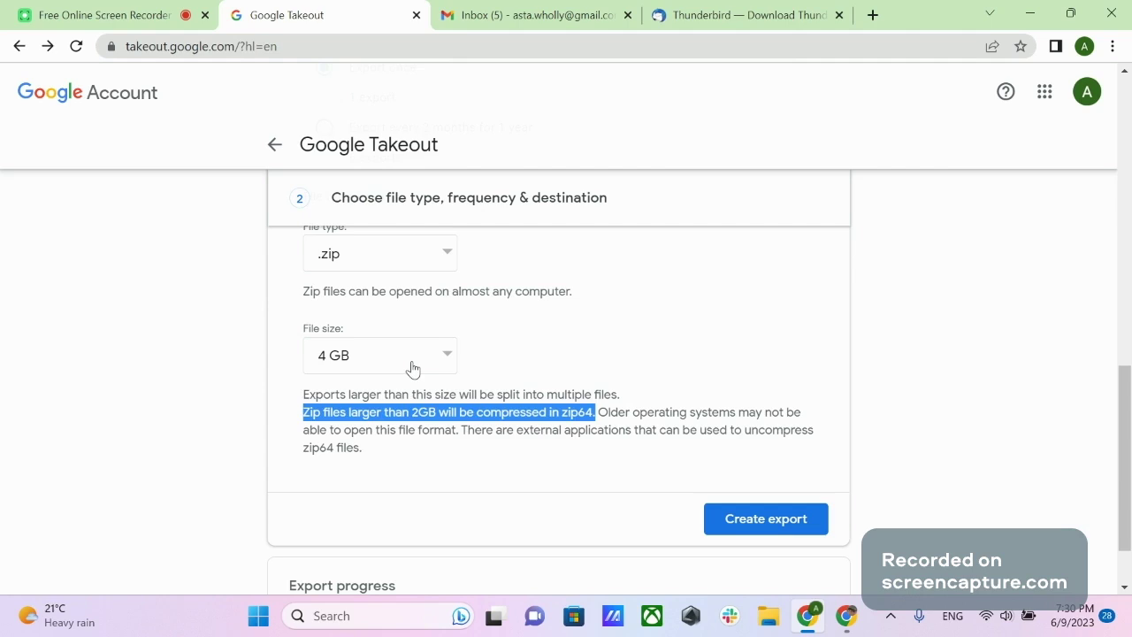
left_click(412, 368)
left_click(364, 319)
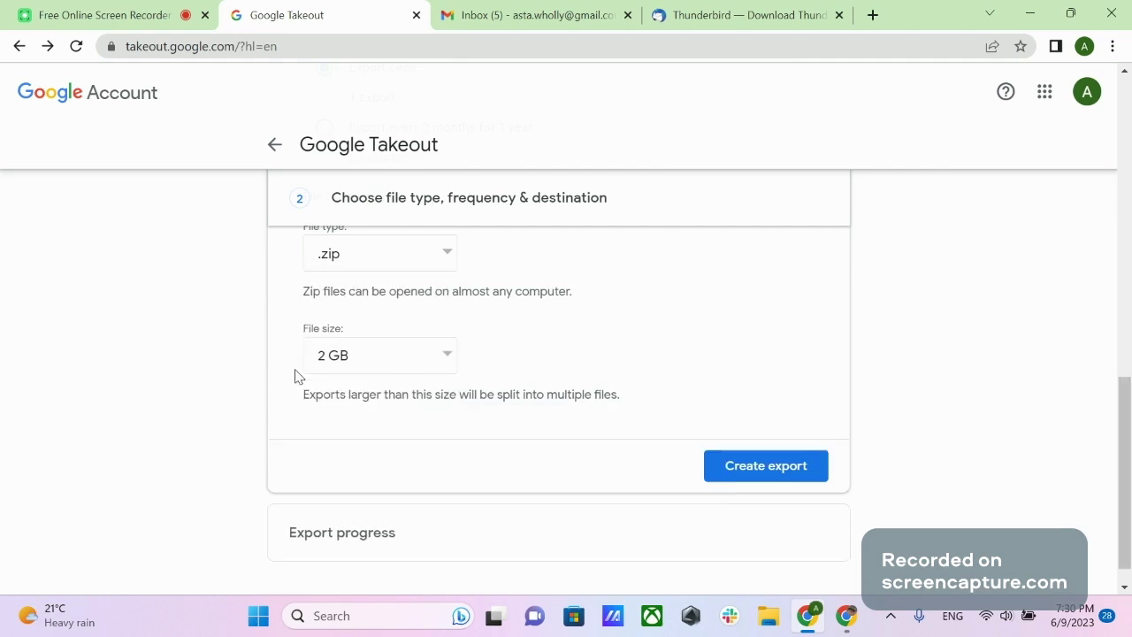
Create the Mail export and switch to the Gmail Inbox tab
left_click(754, 466)
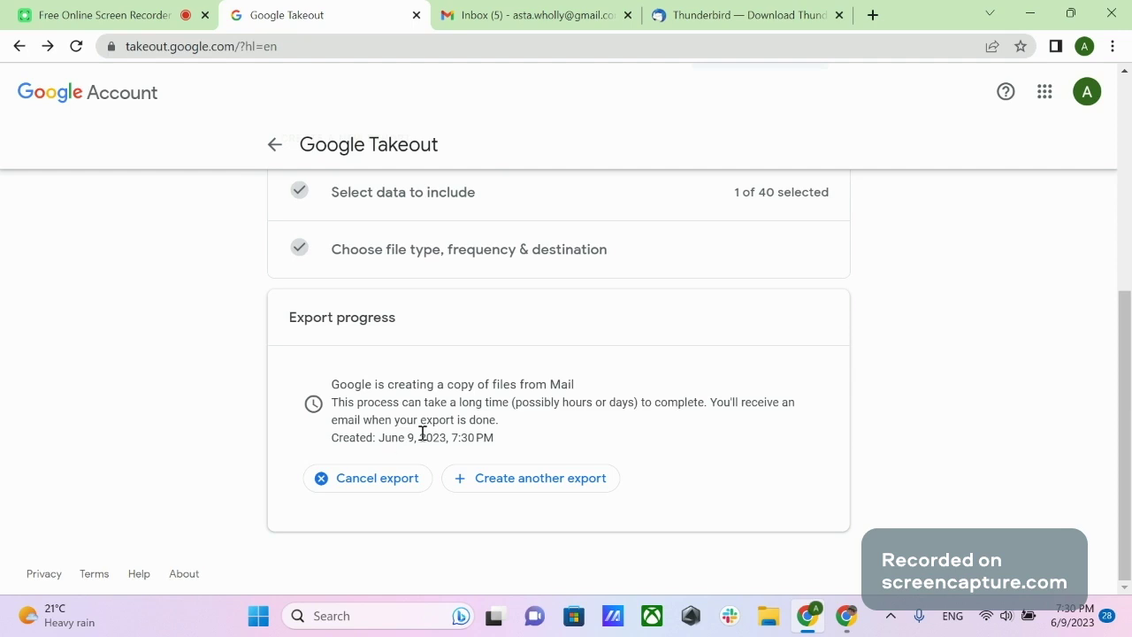
left_click(526, 7)
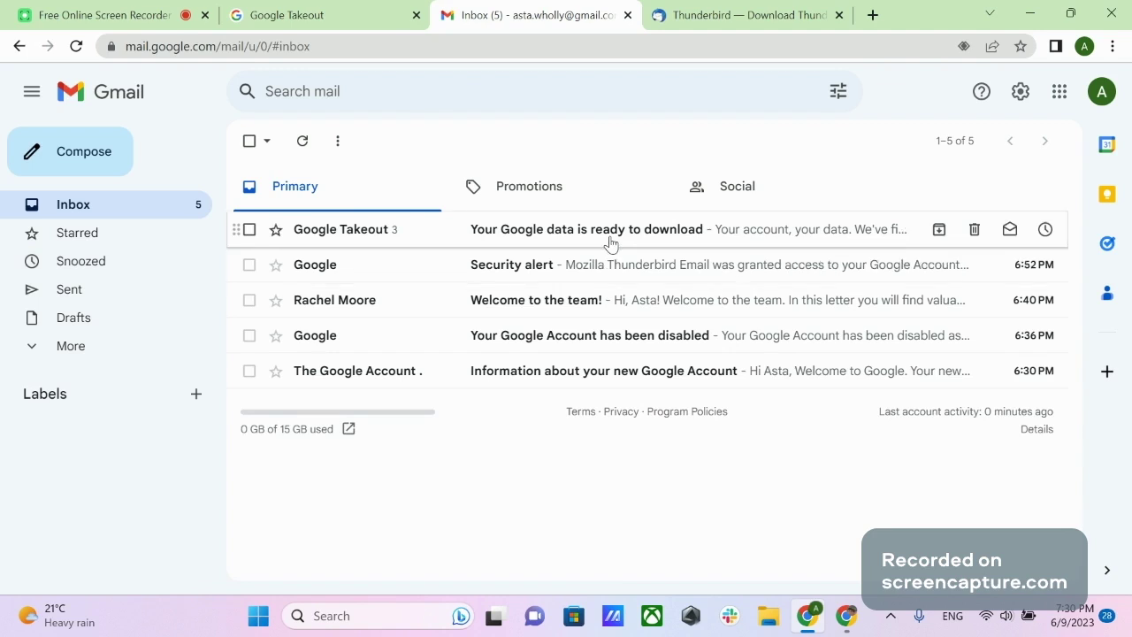
Open the 'Your Google data is ready to download' email and expand its trimmed content
left_click(609, 244)
scroll(522, 312, "down", 2)
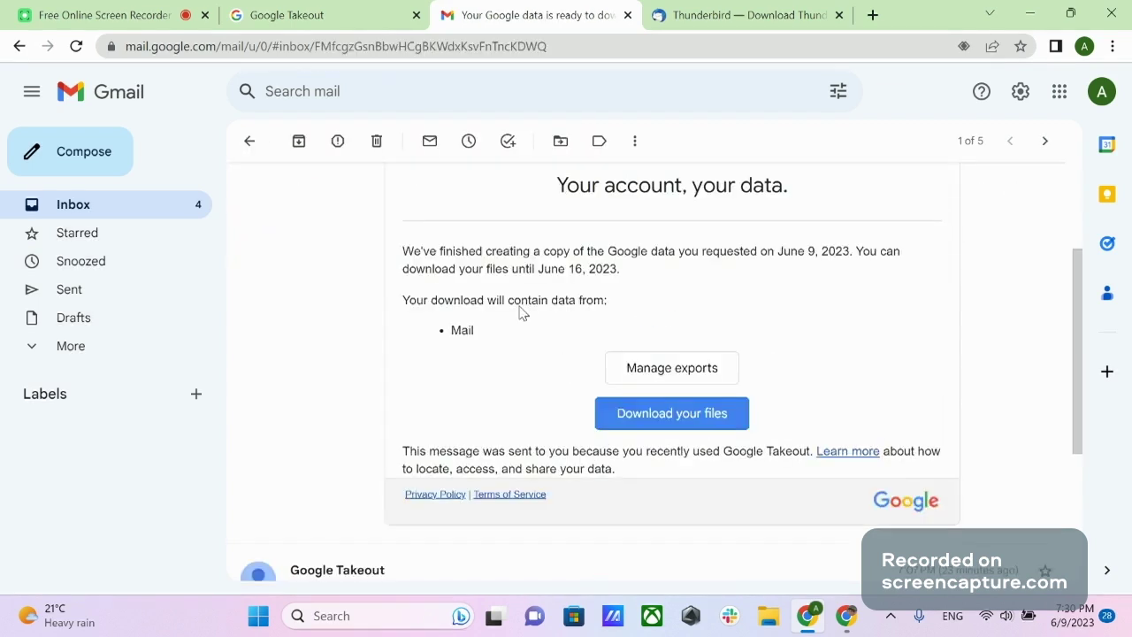
scroll(521, 312, "down", 2)
scroll(520, 311, "down", 1)
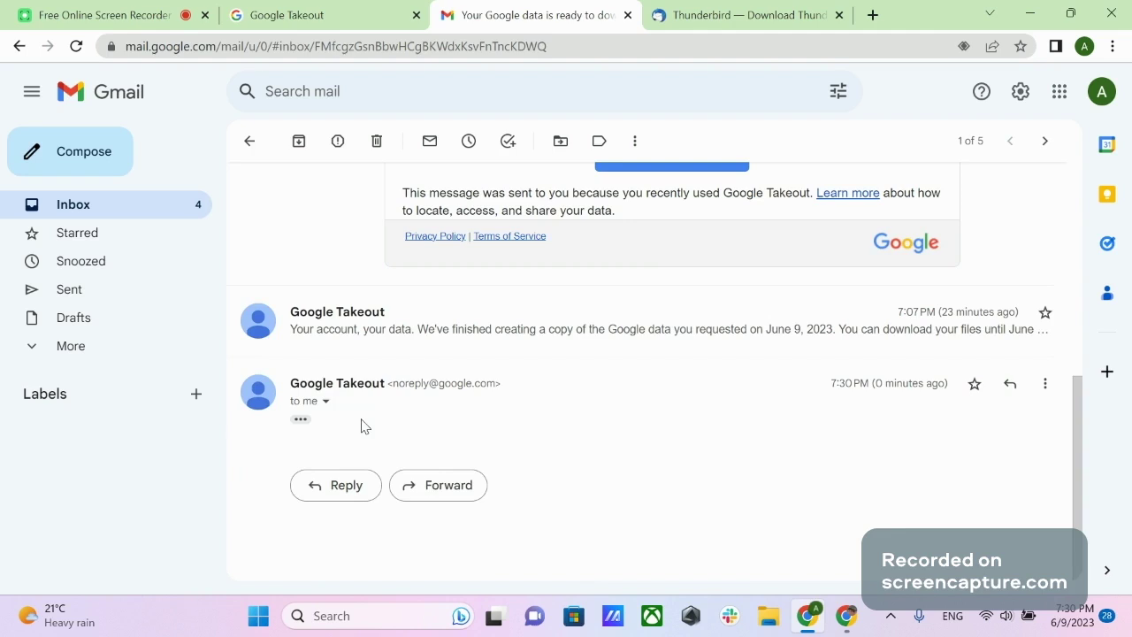
left_click(301, 419)
scroll(712, 473, "down", 2)
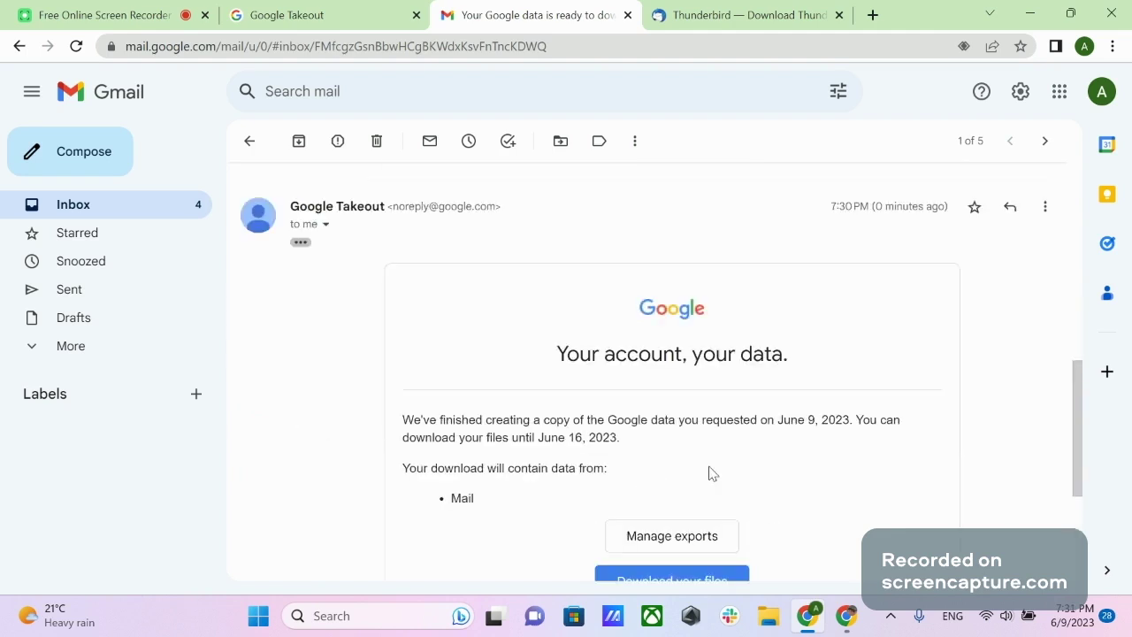
scroll(711, 473, "down", 1)
scroll(510, 404, "down", 1)
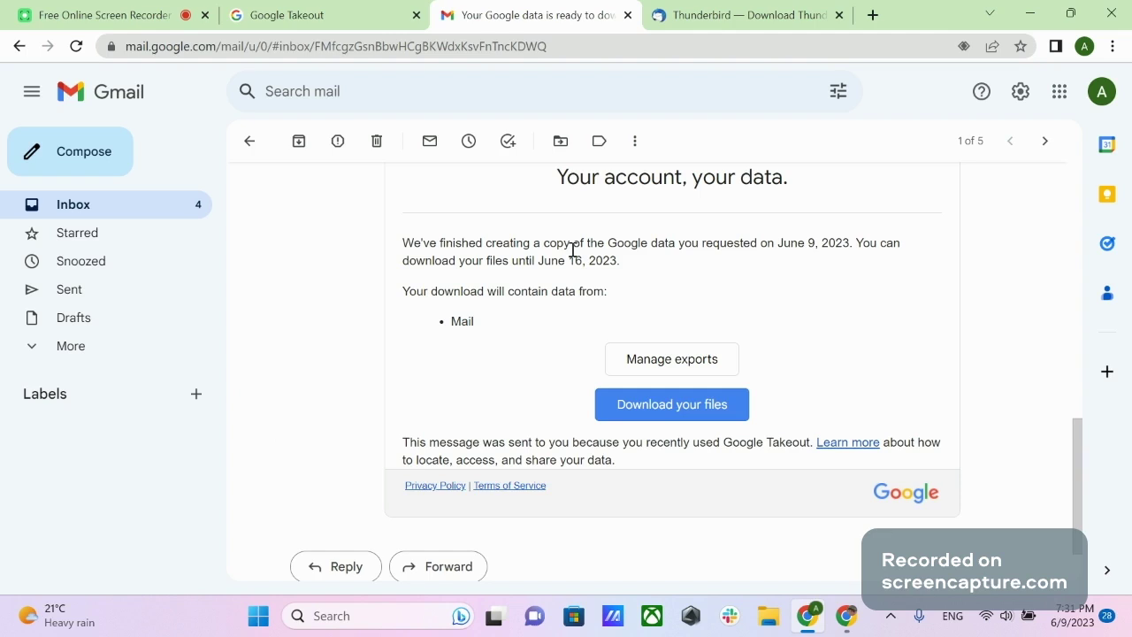
Highlight the request date June 9 and the expiry date June 16, 2023
left_click_drag(778, 246, 816, 246)
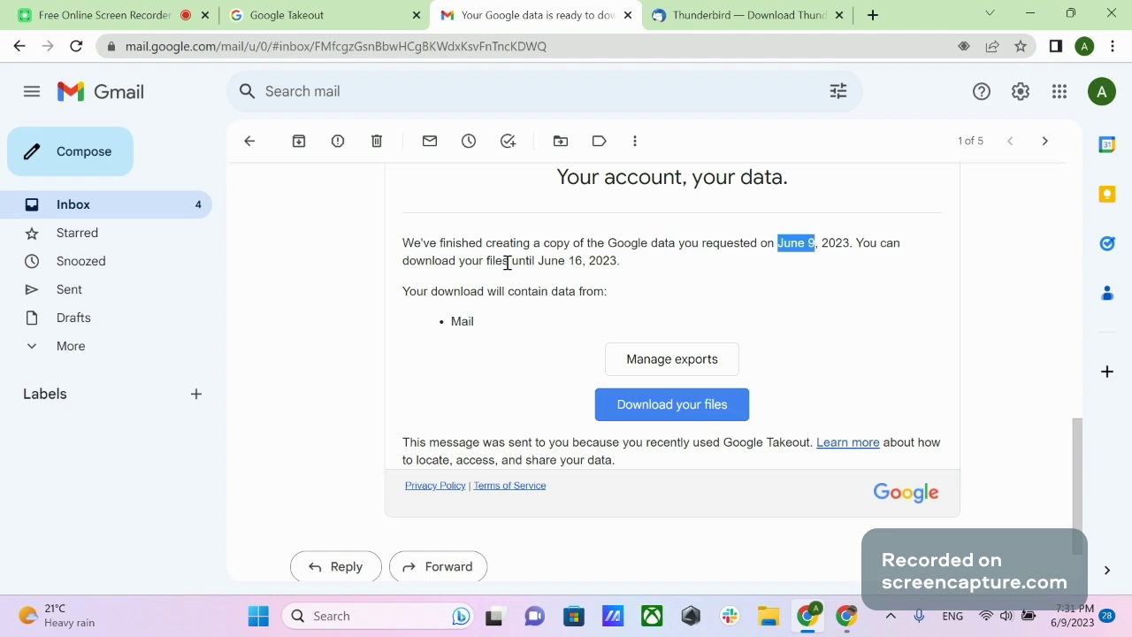
left_click_drag(538, 262, 583, 262)
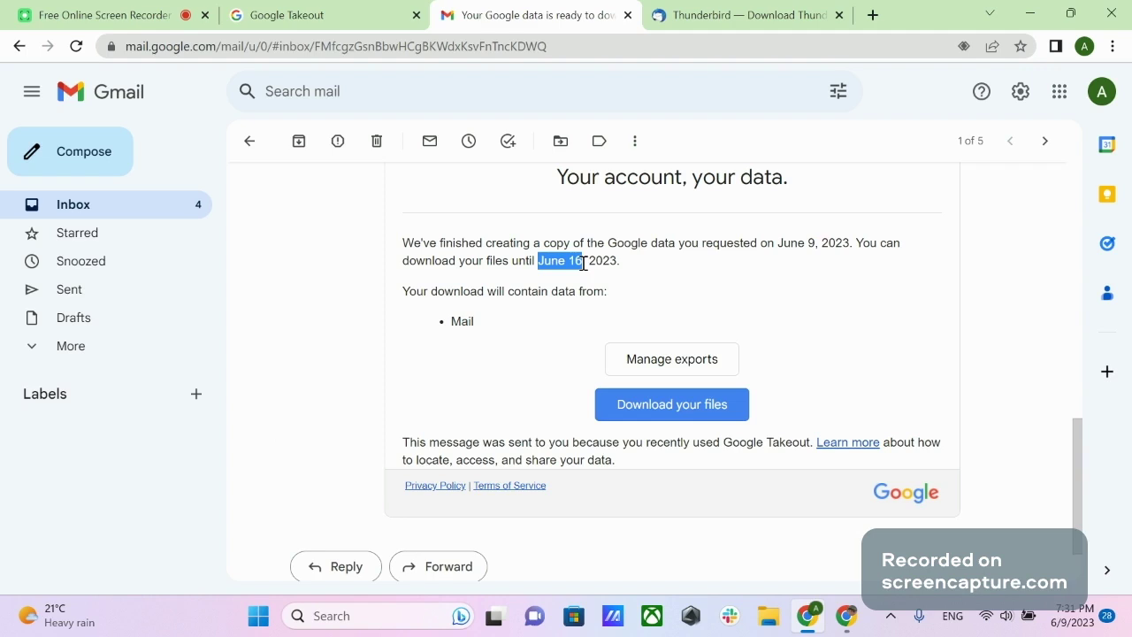
left_click(584, 262)
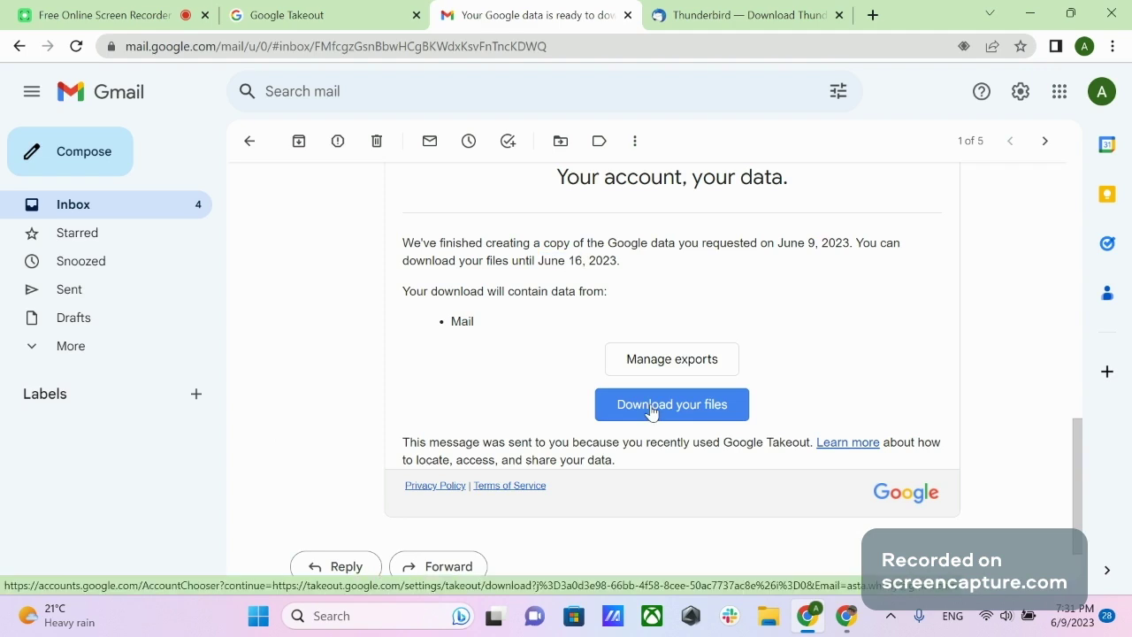
Start downloading the Takeout files and verify identity with the account password
left_click(650, 409)
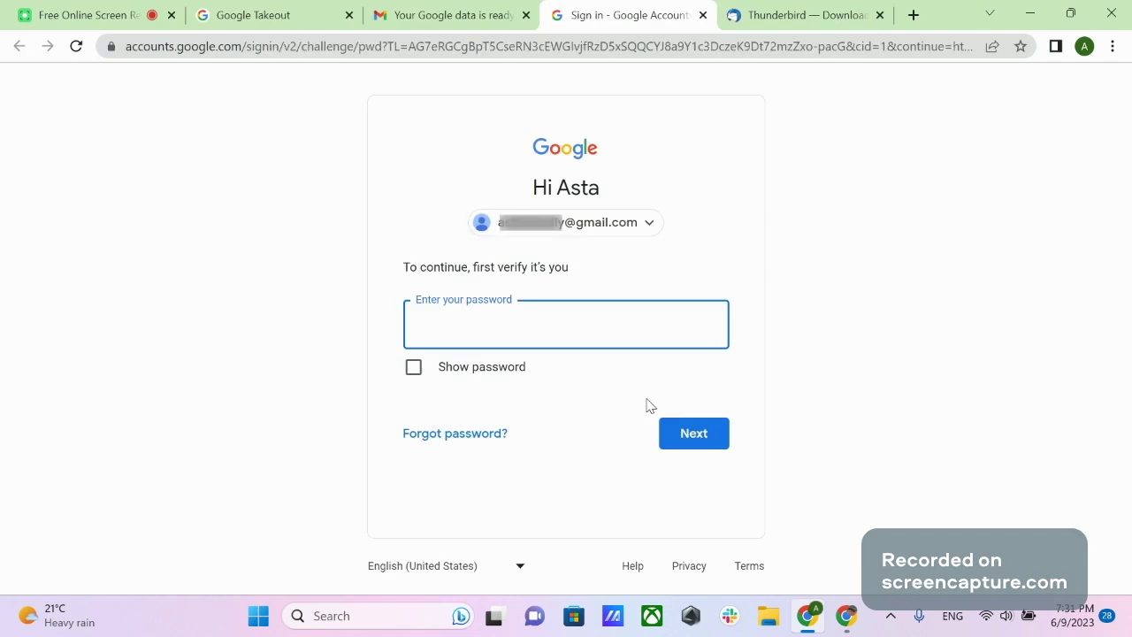
type("••••••••••••••••")
key("Return")
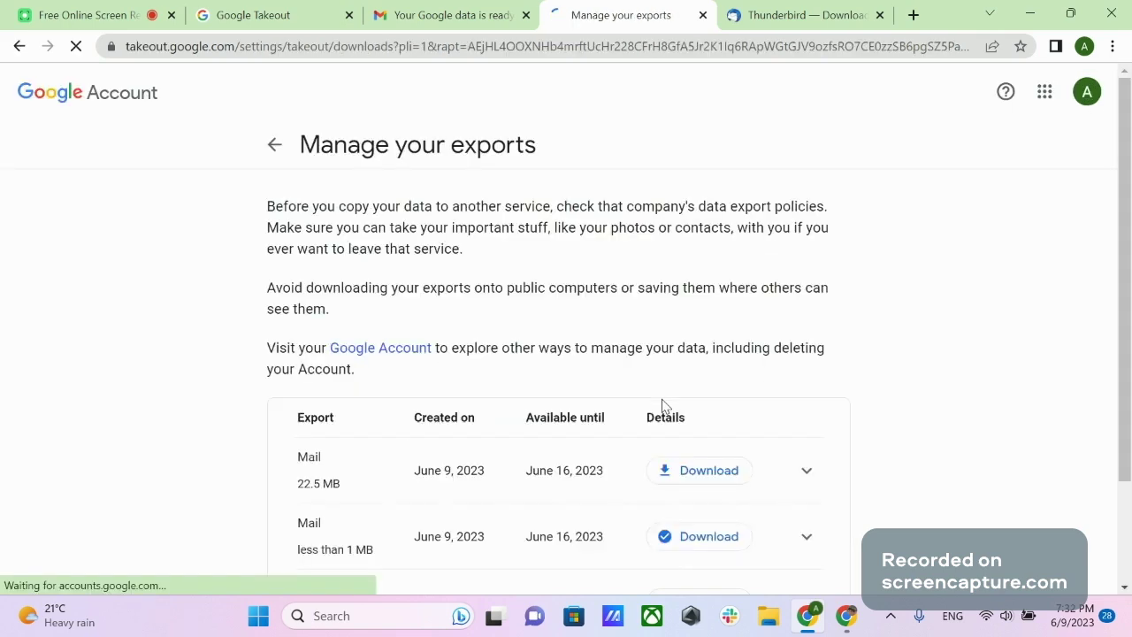
Download the 22.5 MB Takeout Mail export zip and open it from Chrome's download bar
scroll(663, 405, "down", 1)
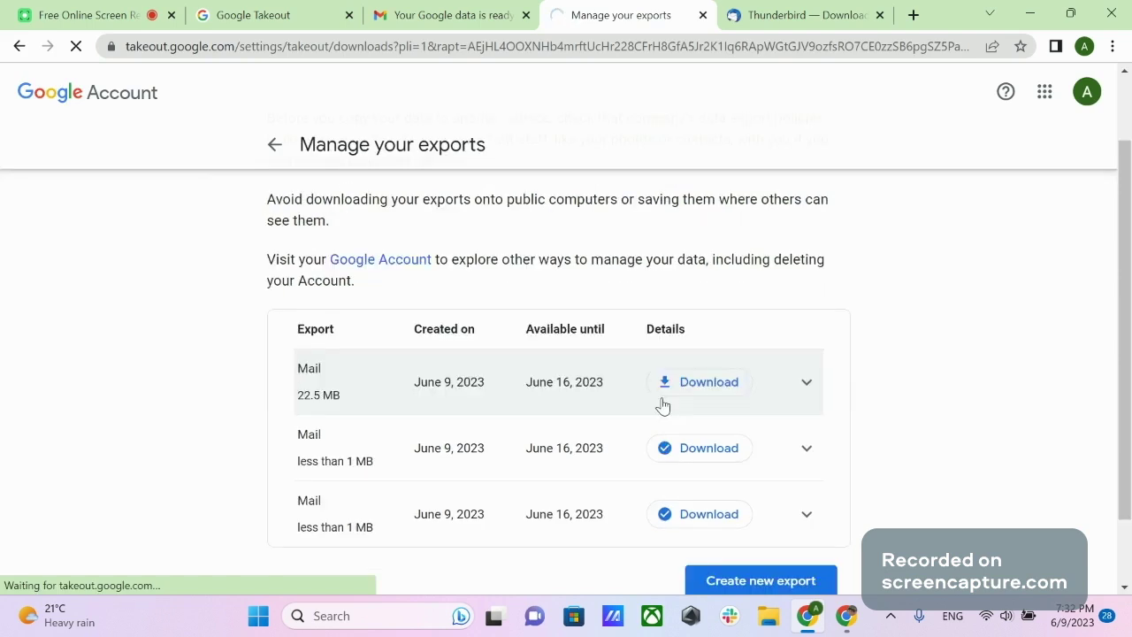
left_click(661, 400)
scroll(449, 430, "down", 1)
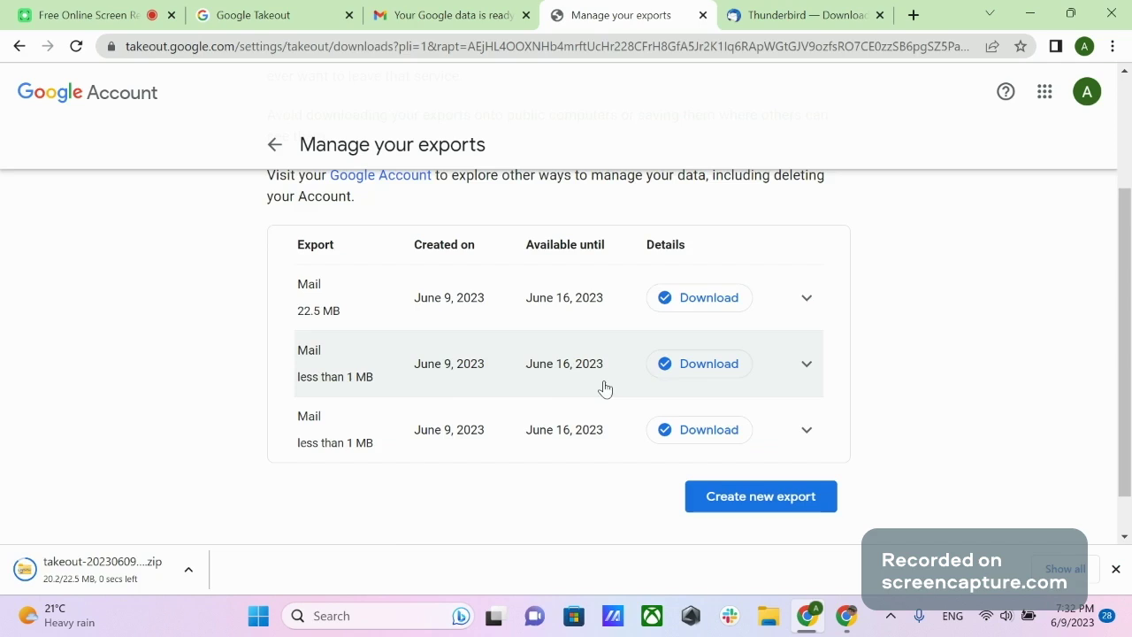
left_click(136, 571)
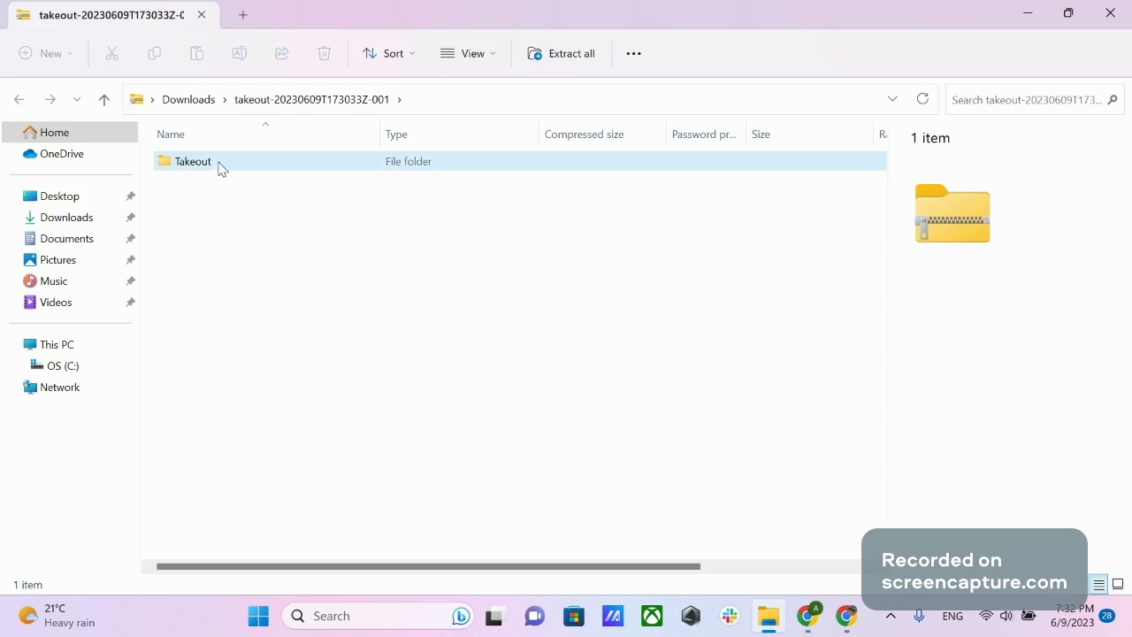
Extract the zip into the suggested Downloads folder and open the extracted takeout-20230609T173033Z-001 folder
double_click(193, 161)
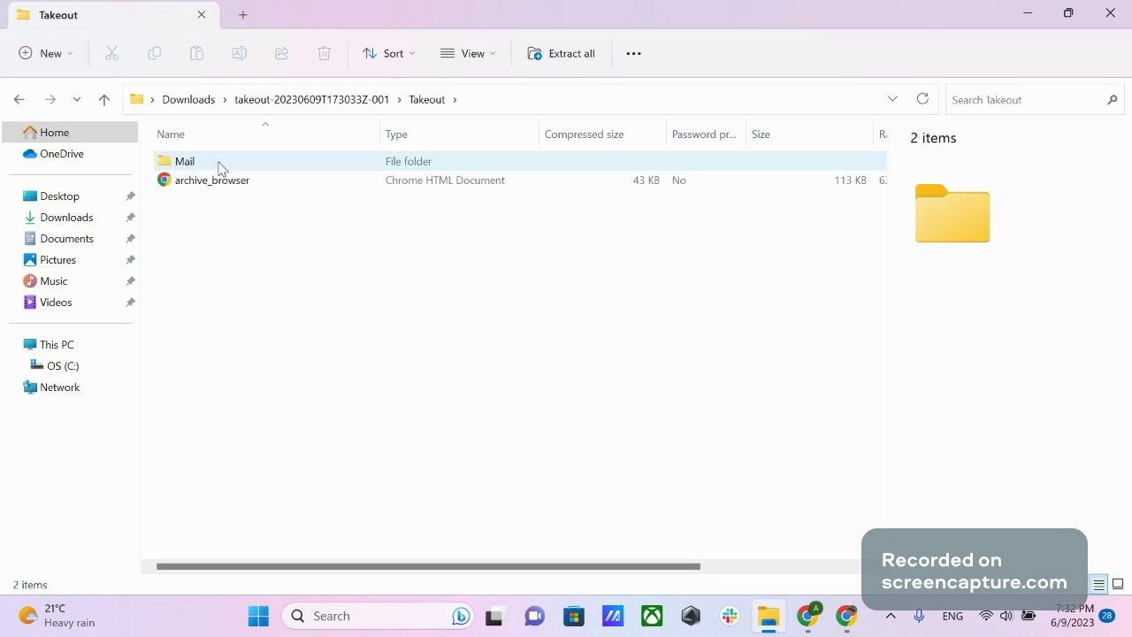
left_click(324, 100)
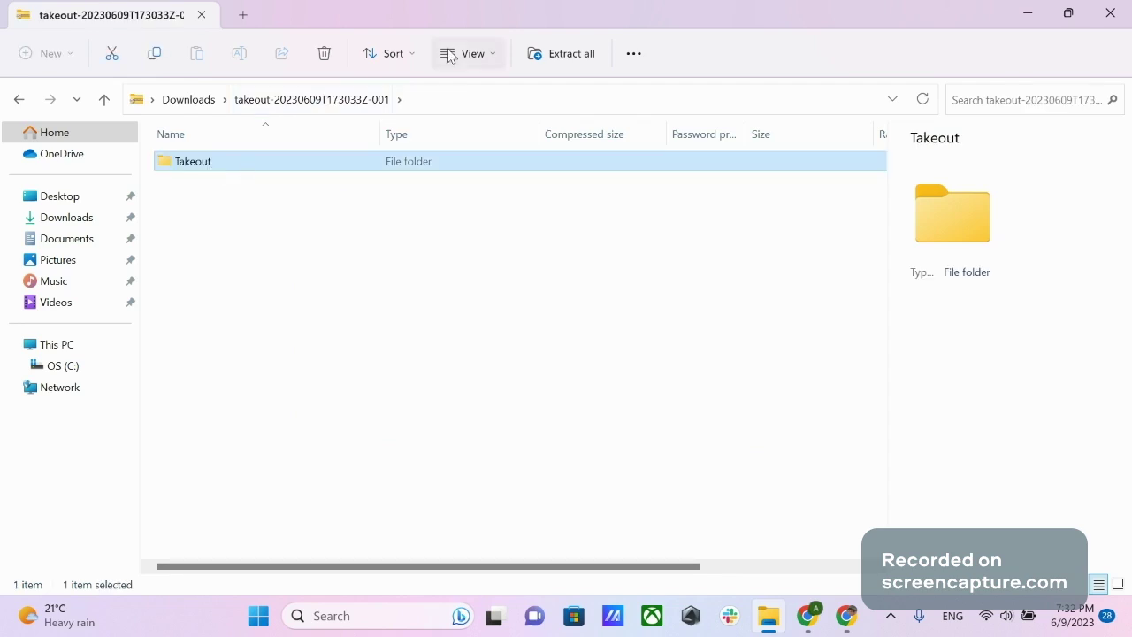
left_click(554, 53)
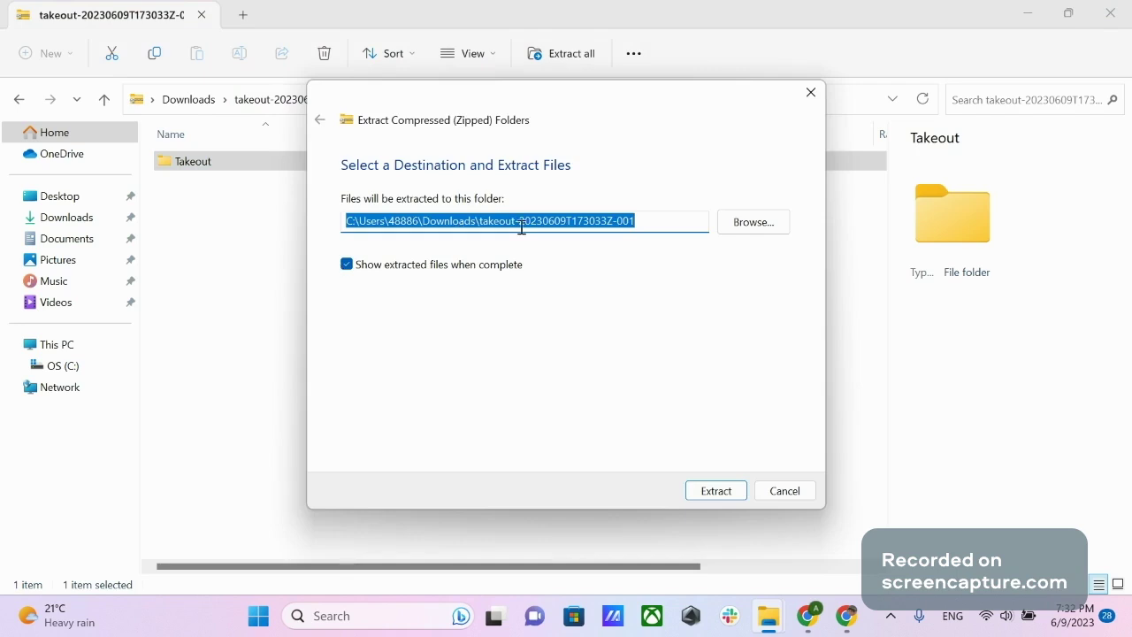
left_click(716, 491)
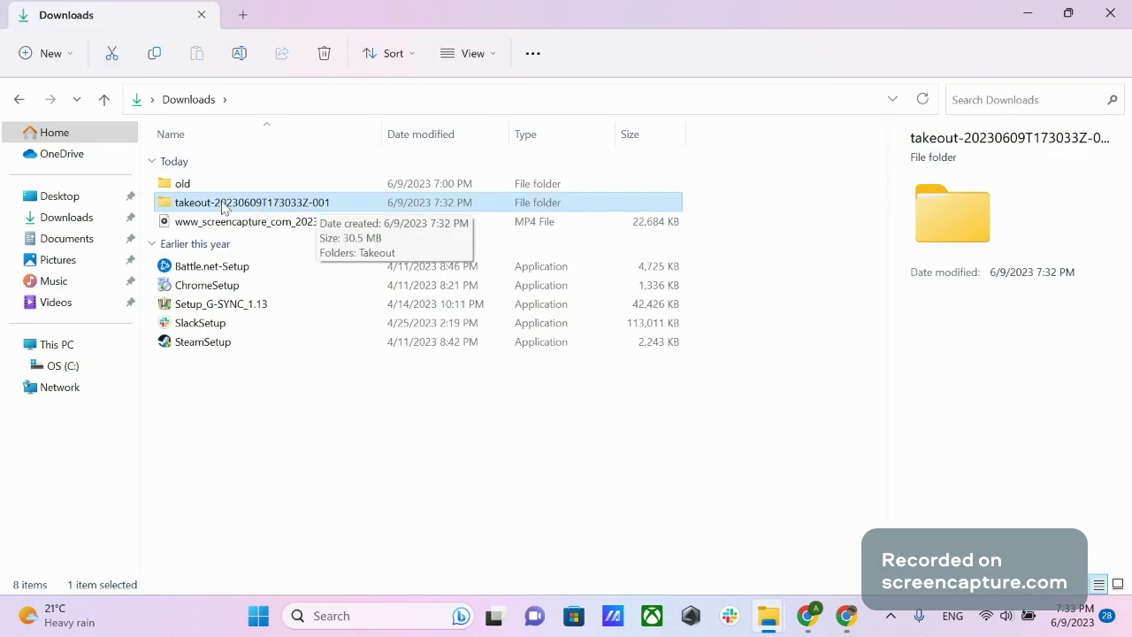
double_click(222, 203)
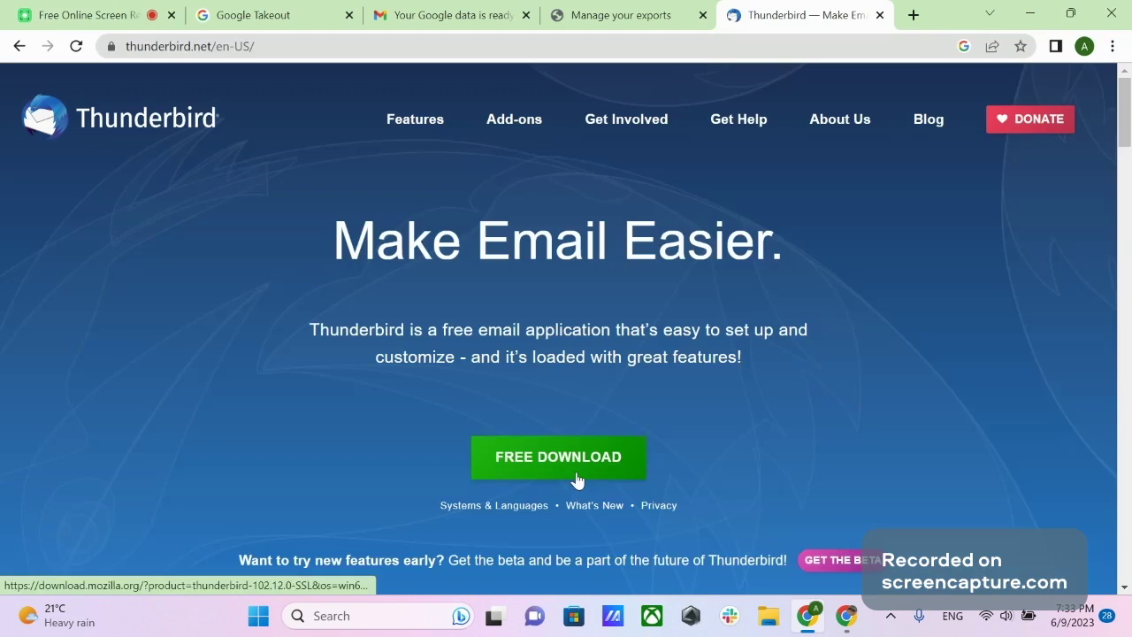
Download Thunderbird via FREE DOWNLOAD, close the tab, and run the Thunderbird Setup .exe
left_click(576, 478)
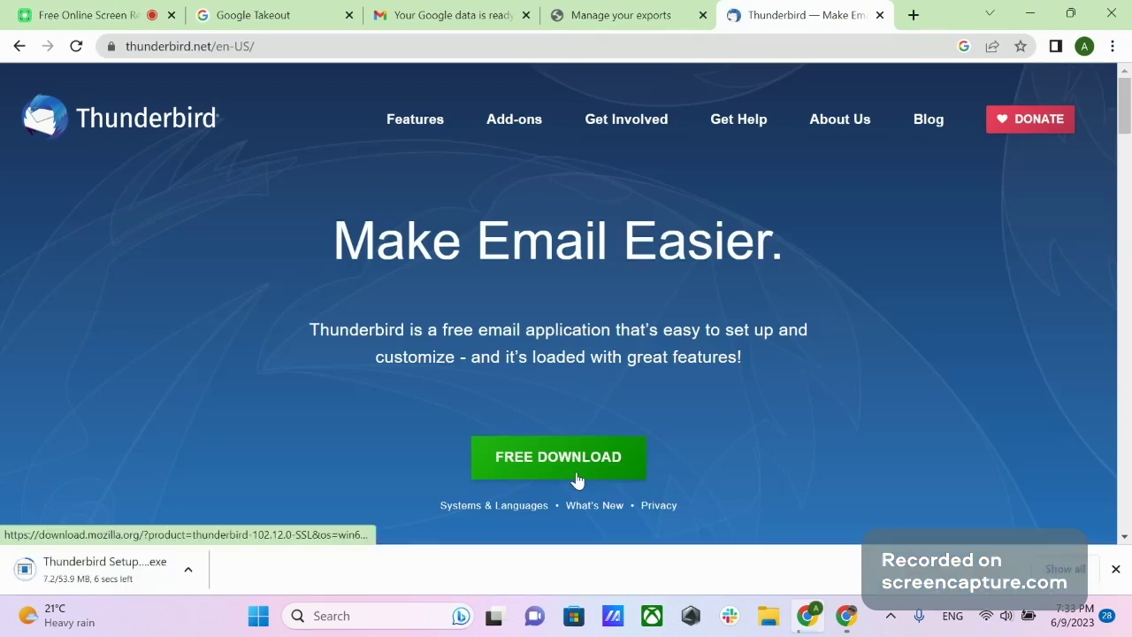
left_click(879, 15)
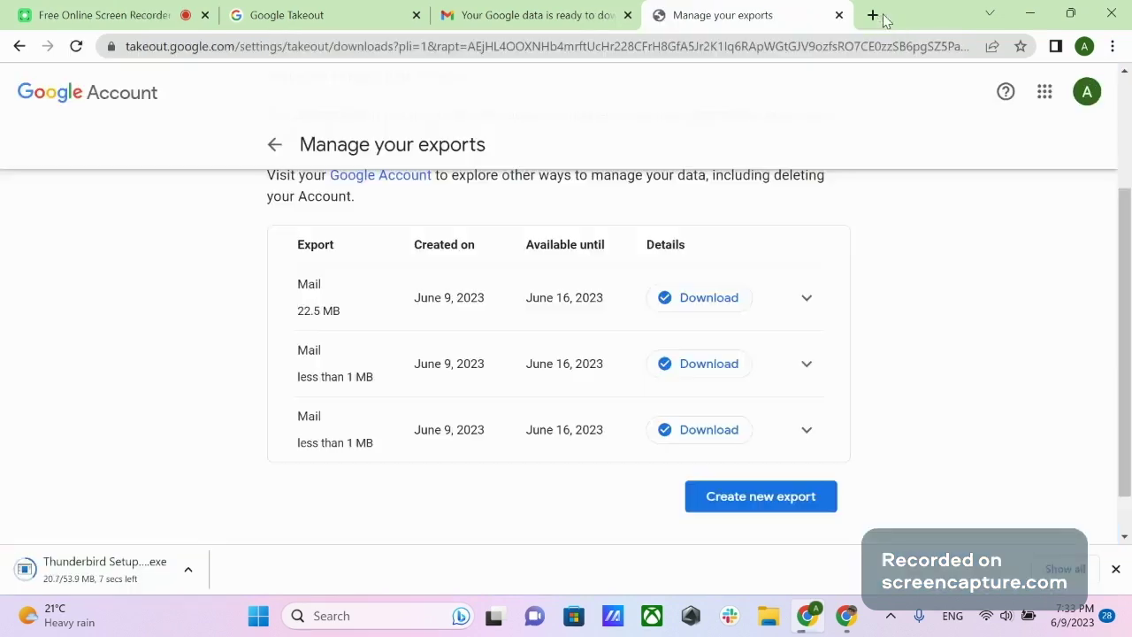
left_click(126, 569)
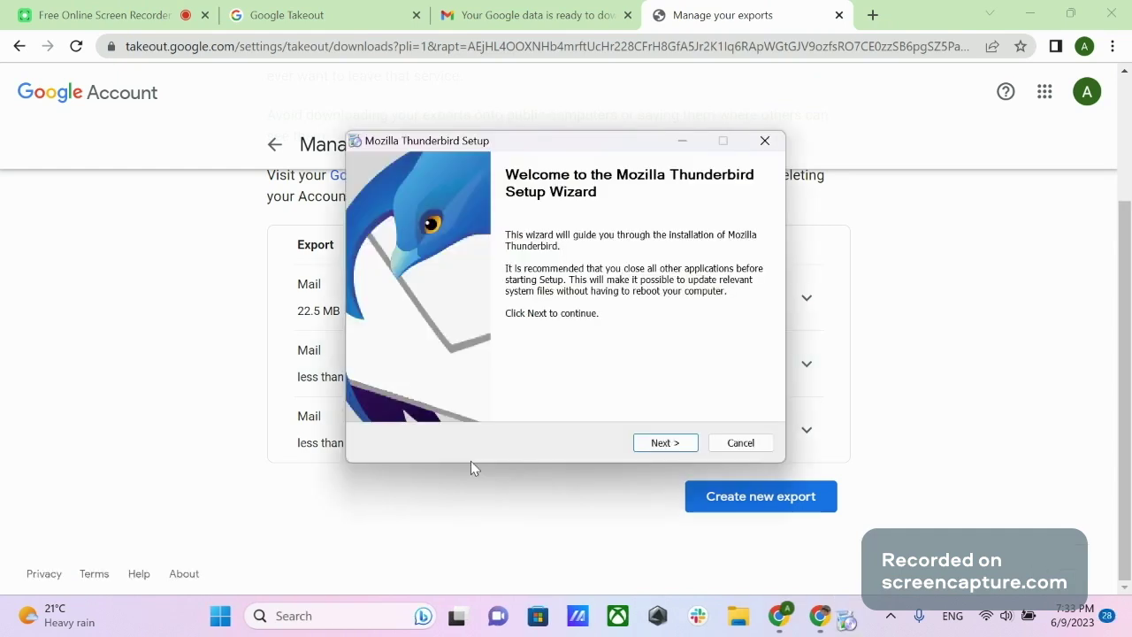
Install Thunderbird as Standard with 'Use Thunderbird as my default mail application' unticked
left_click(661, 442)
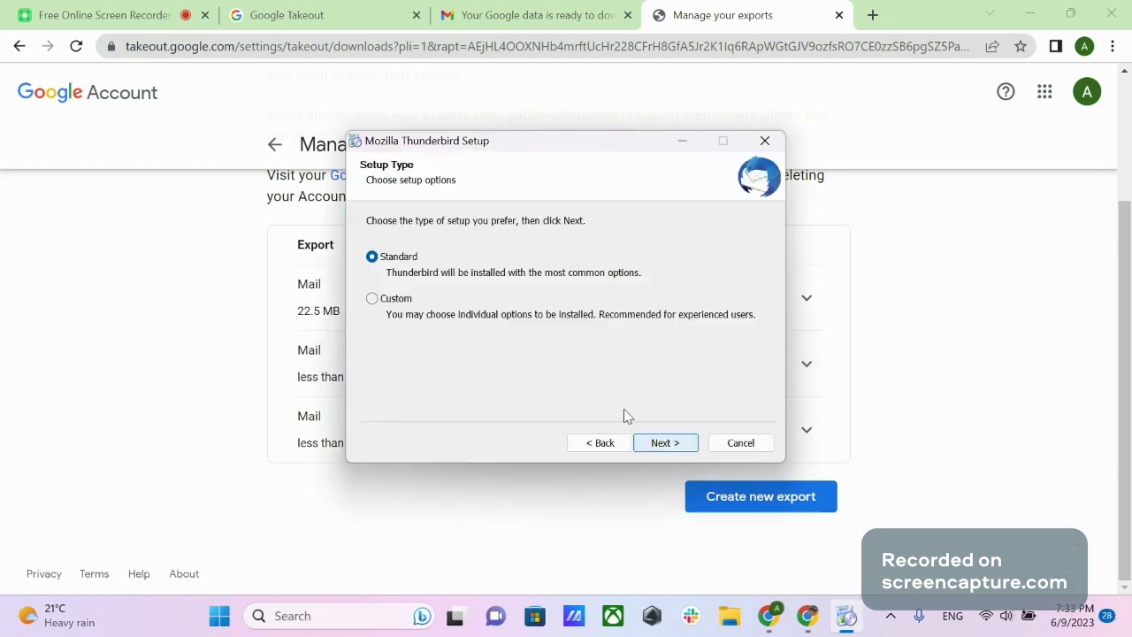
key("Return")
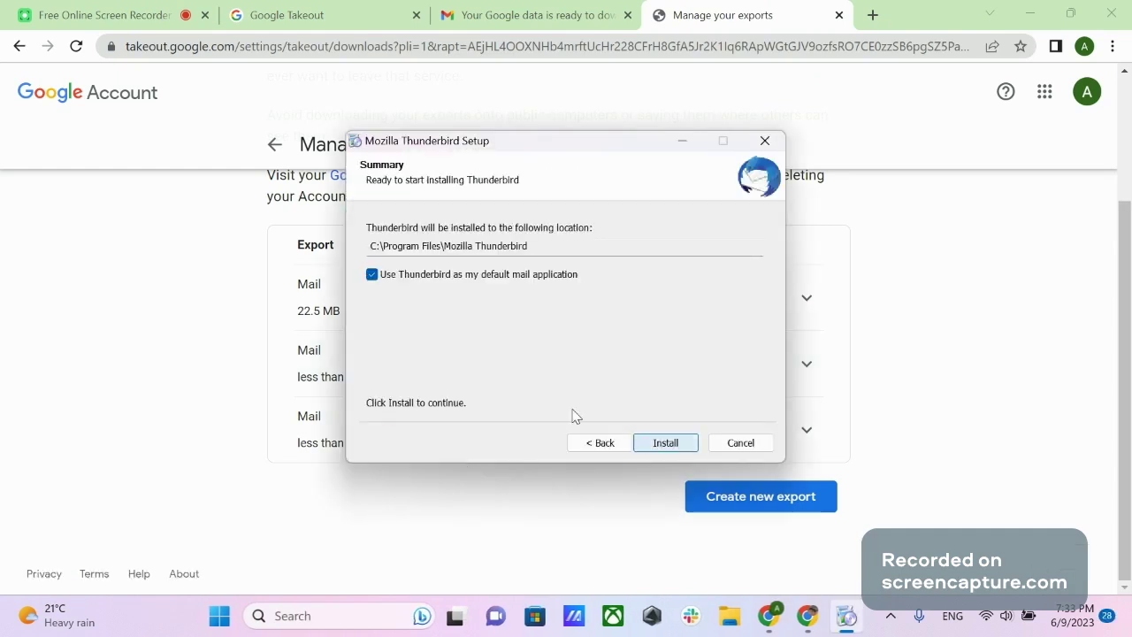
left_click(372, 275)
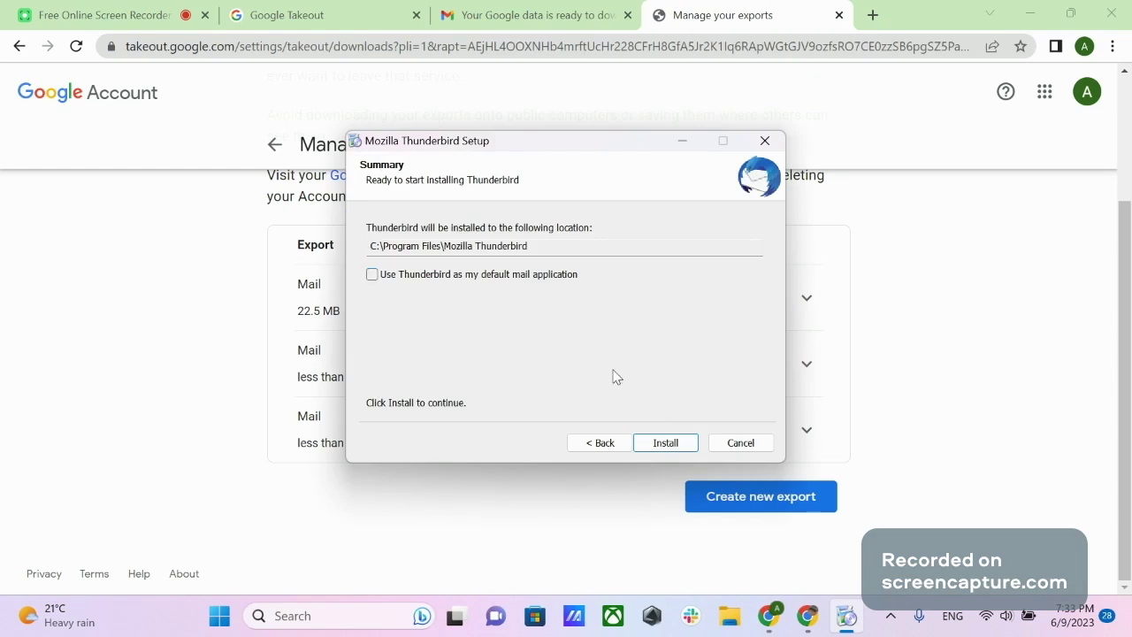
left_click(659, 443)
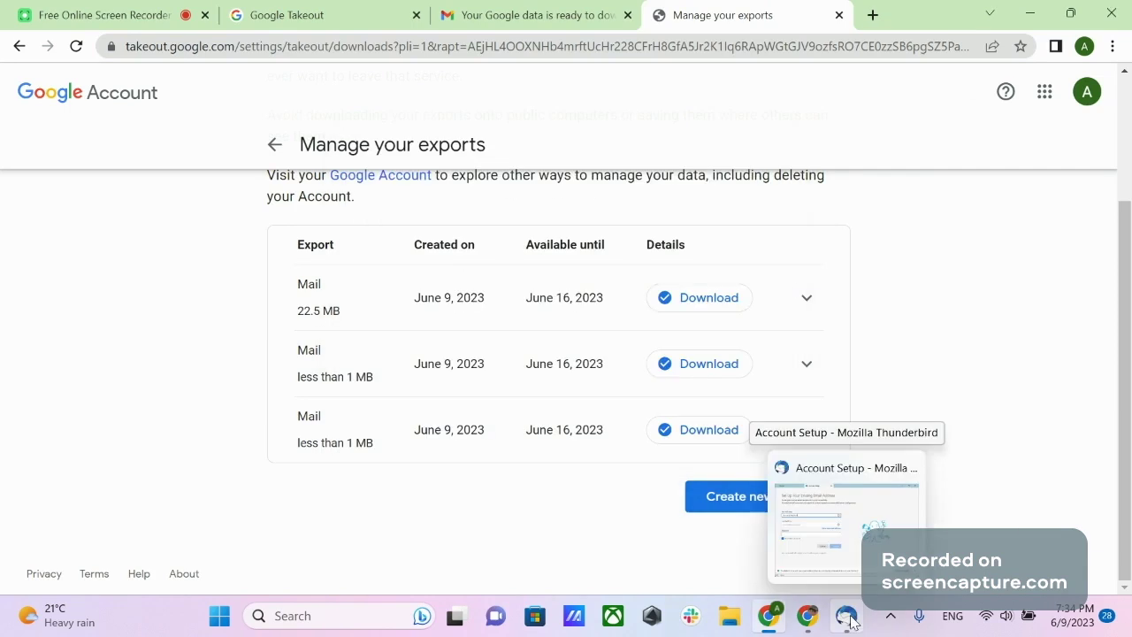
Enter the full name, Gmail address and password in Account Setup, then accept the IMAP configuration
left_click(851, 622)
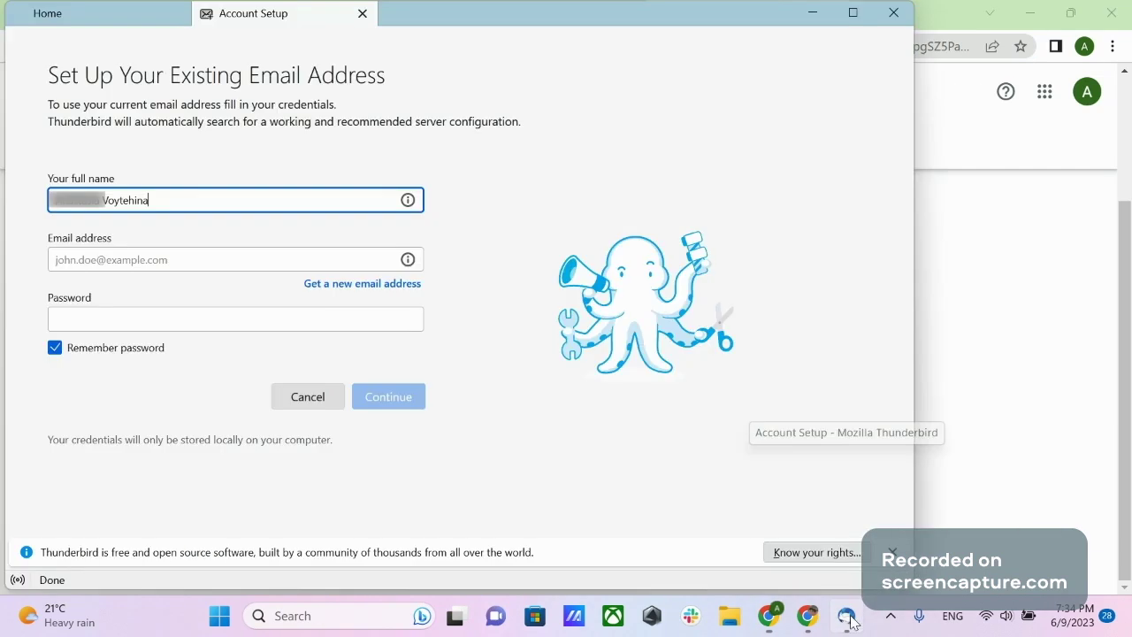
left_click(834, 12)
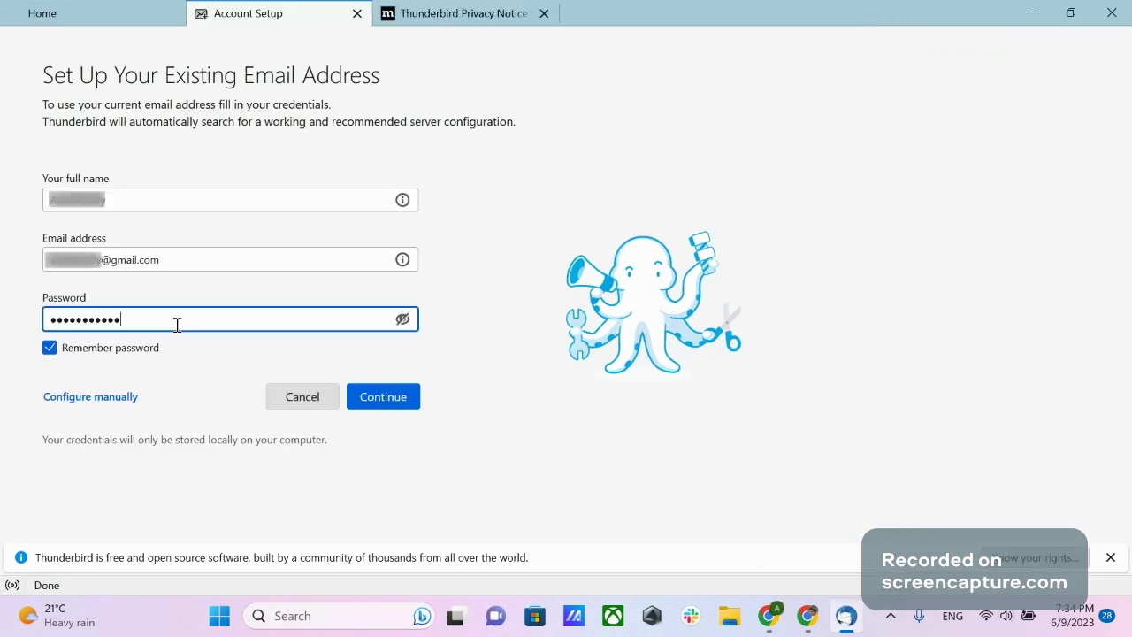
type("*****")
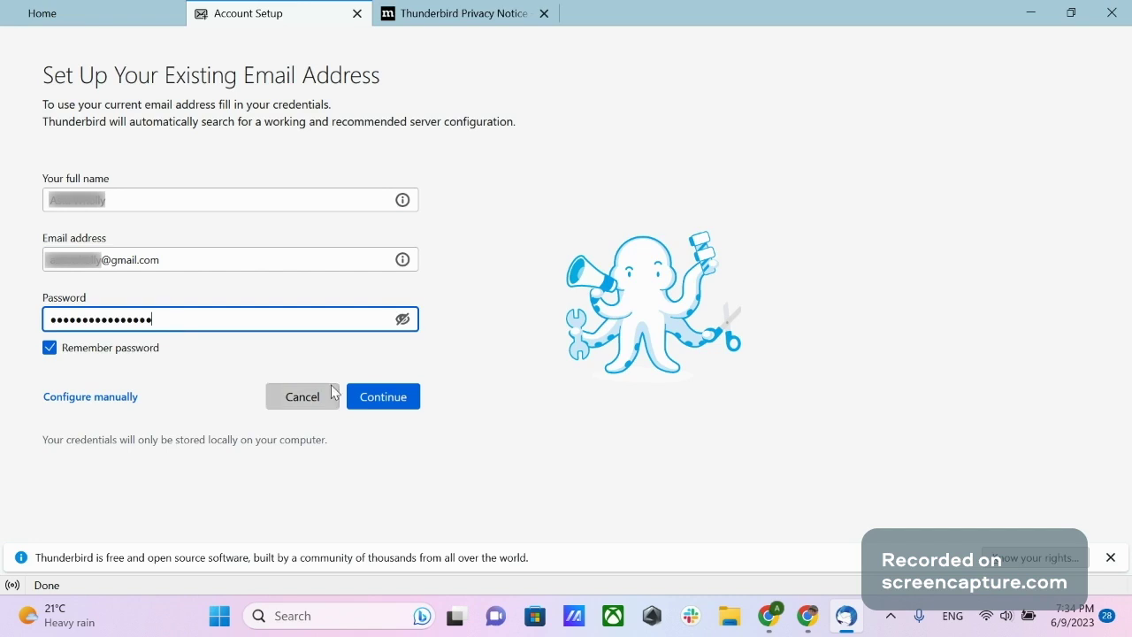
left_click(358, 394)
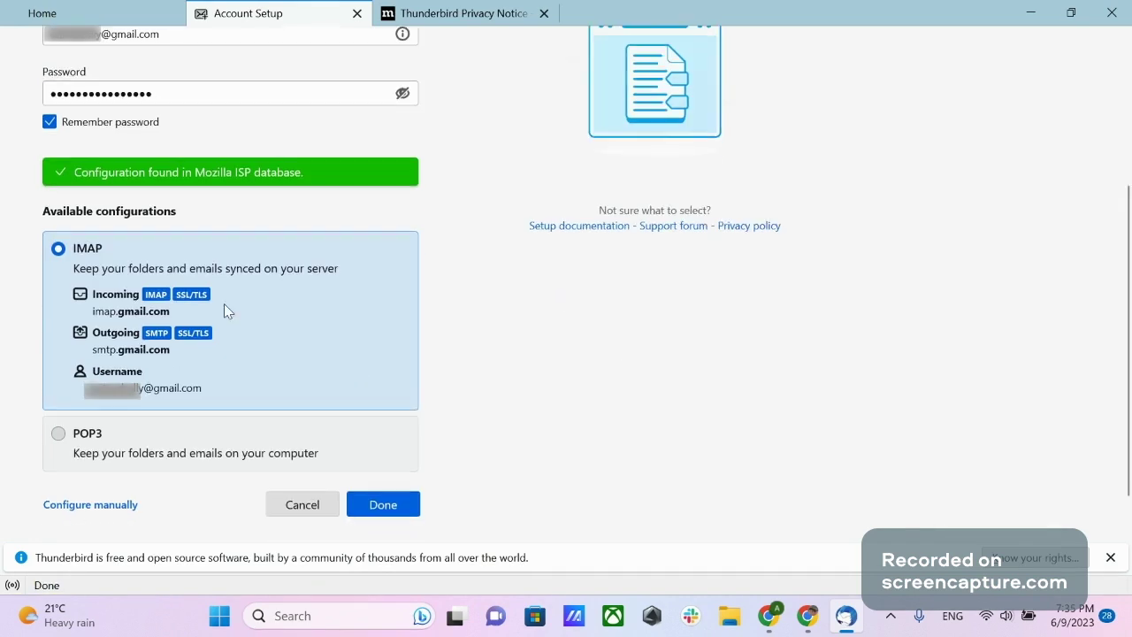
left_click(383, 505)
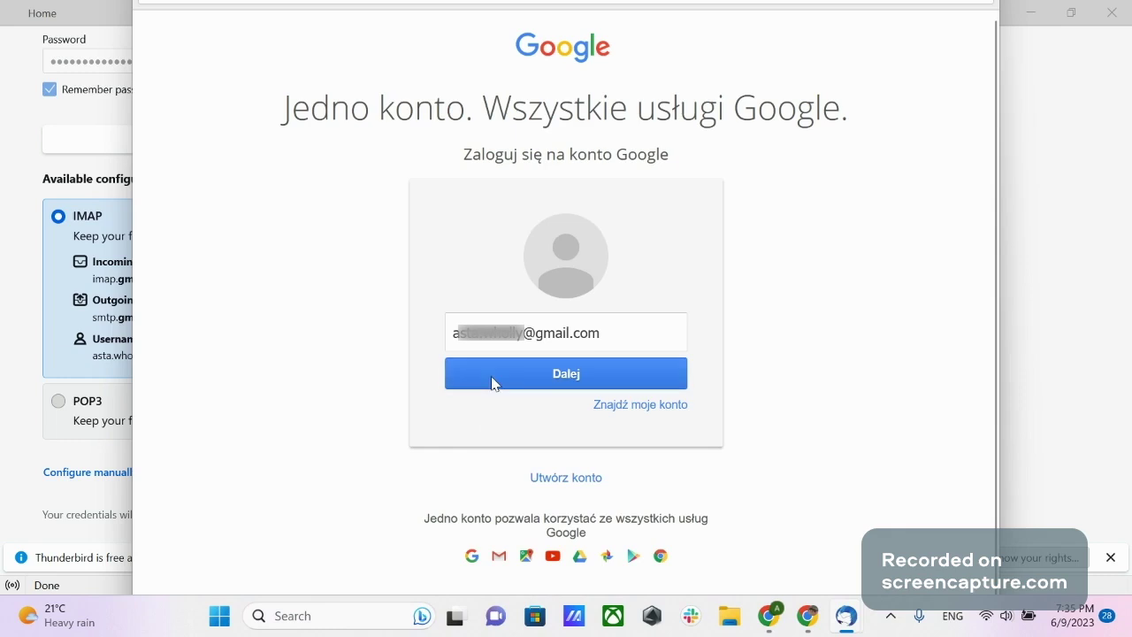
Sign in to the Google account with its password and allow Thunderbird access
left_click(493, 382)
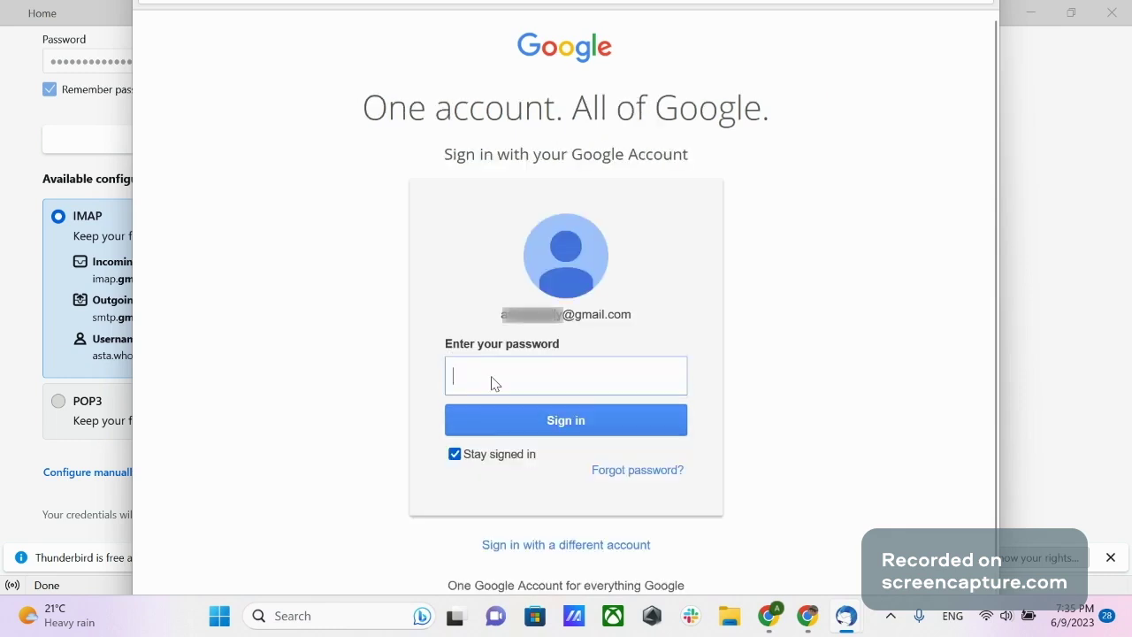
key("ctrl+v")
left_click(522, 421)
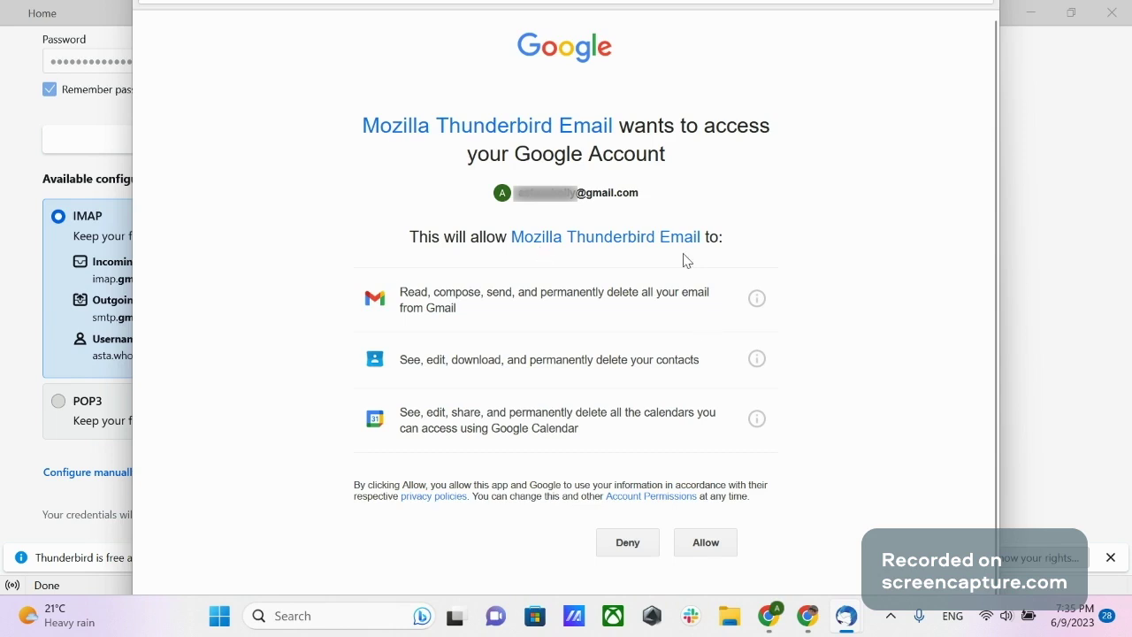
left_click(687, 547)
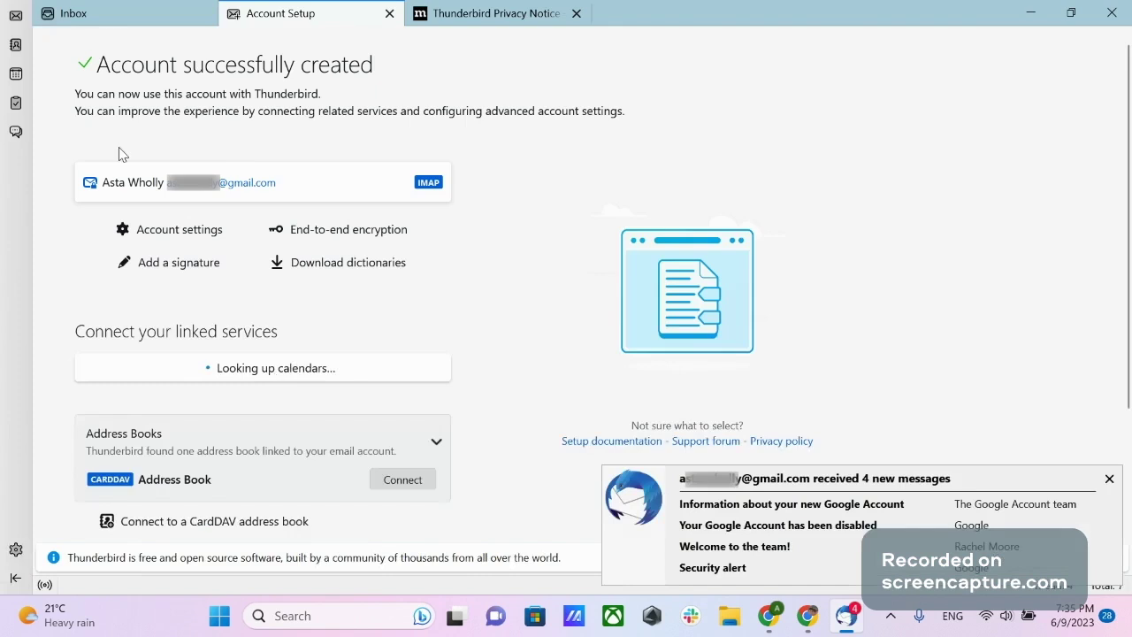
Switch to the Inbox tab and open Add-ons and Themes from the ≡ menu
left_click(72, 14)
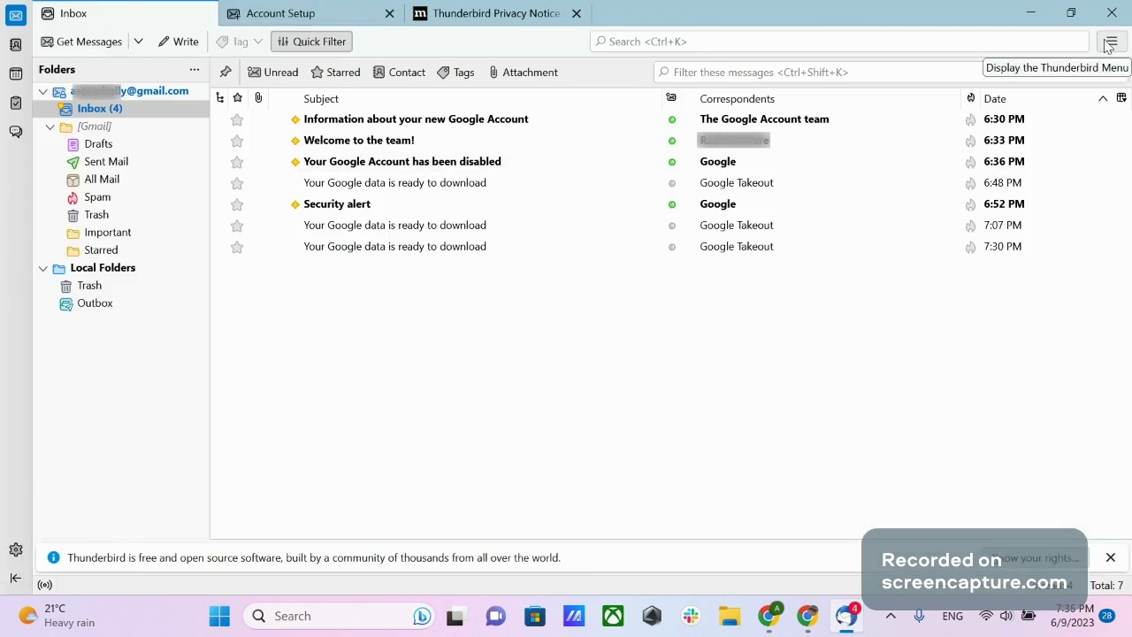
left_click(1111, 43)
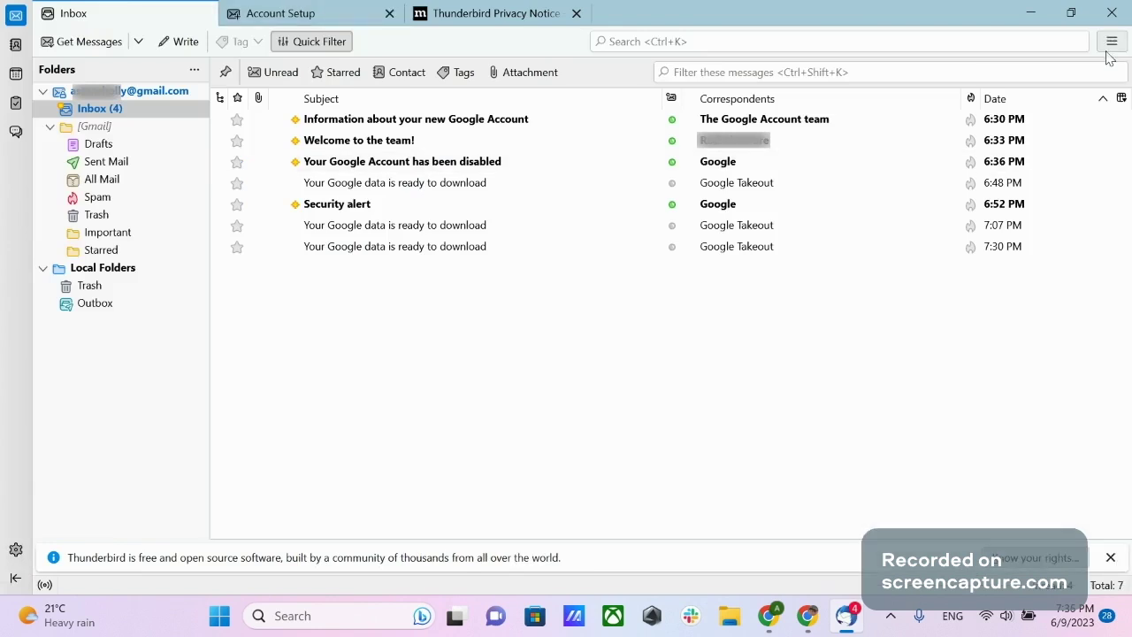
left_click(1111, 51)
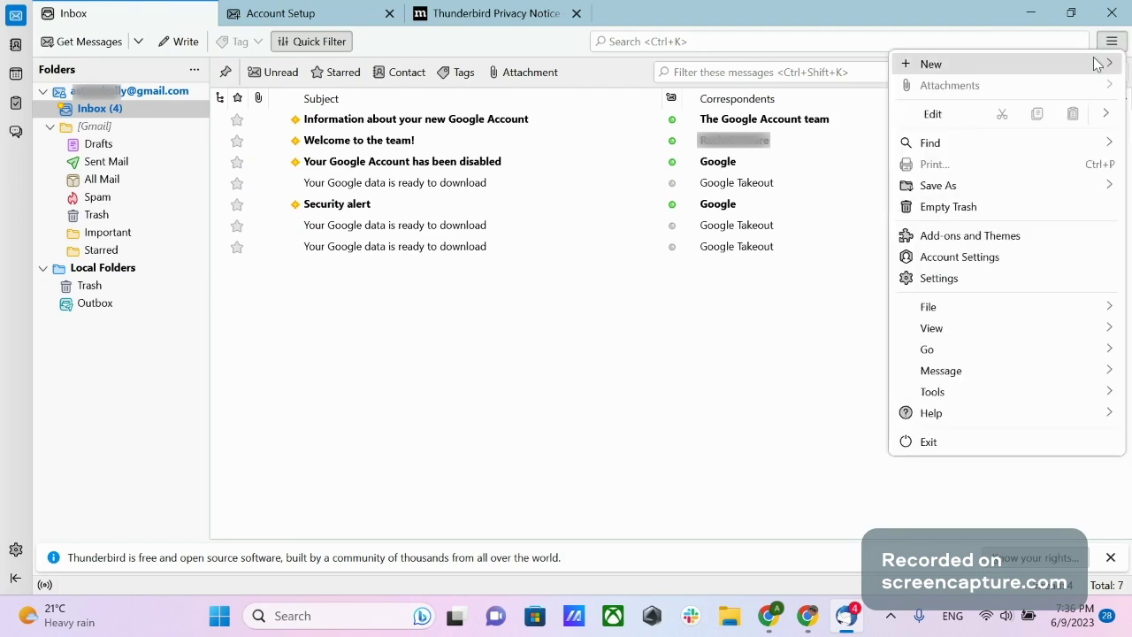
left_click(946, 239)
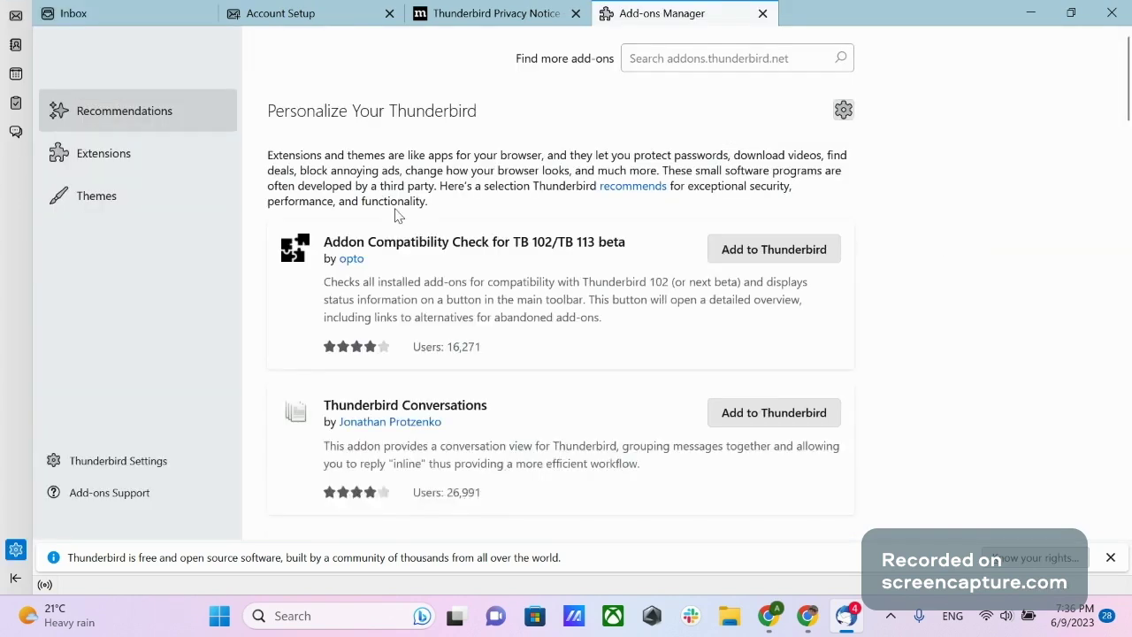
Search add-ons for 'impor', add ImportExportTools NG to Thunderbird, and return to the inbox
left_click(659, 61)
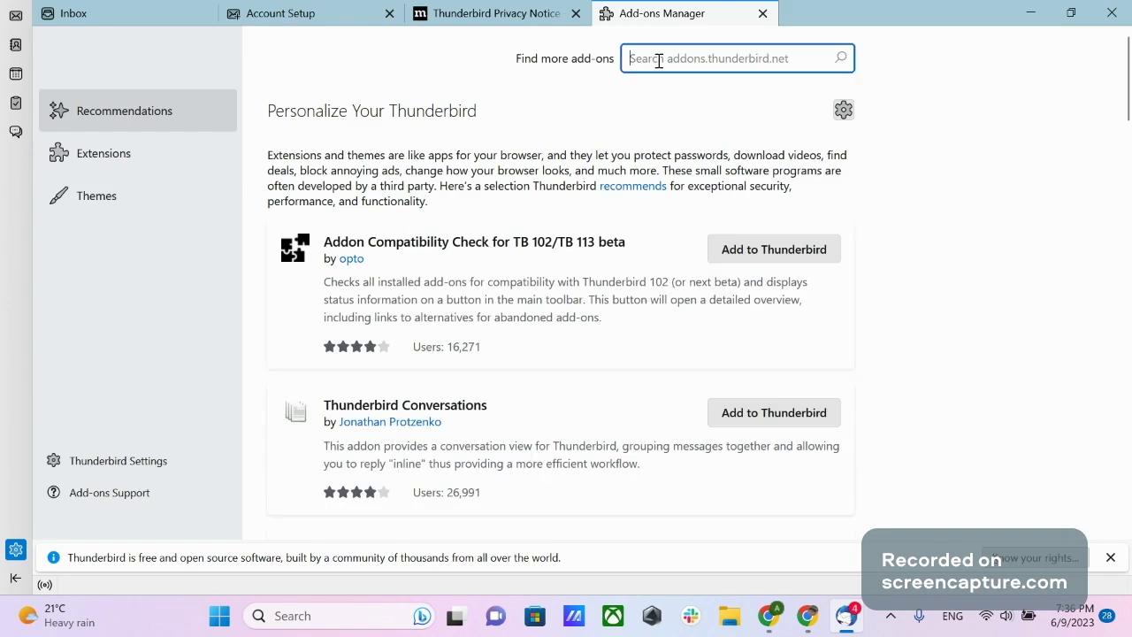
type("import")
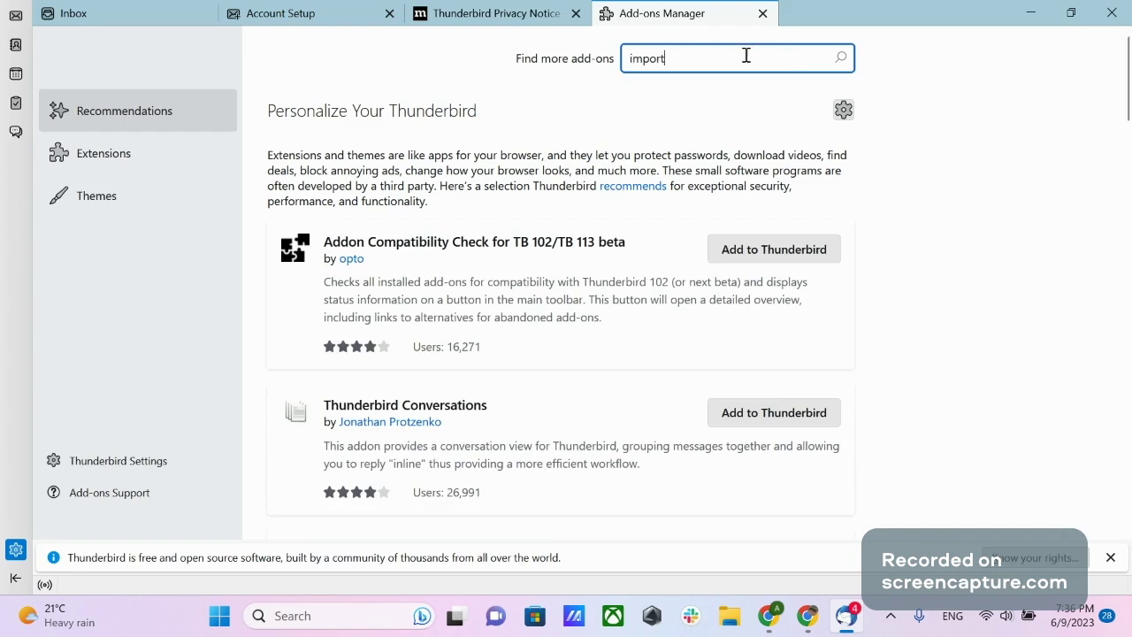
key("Return")
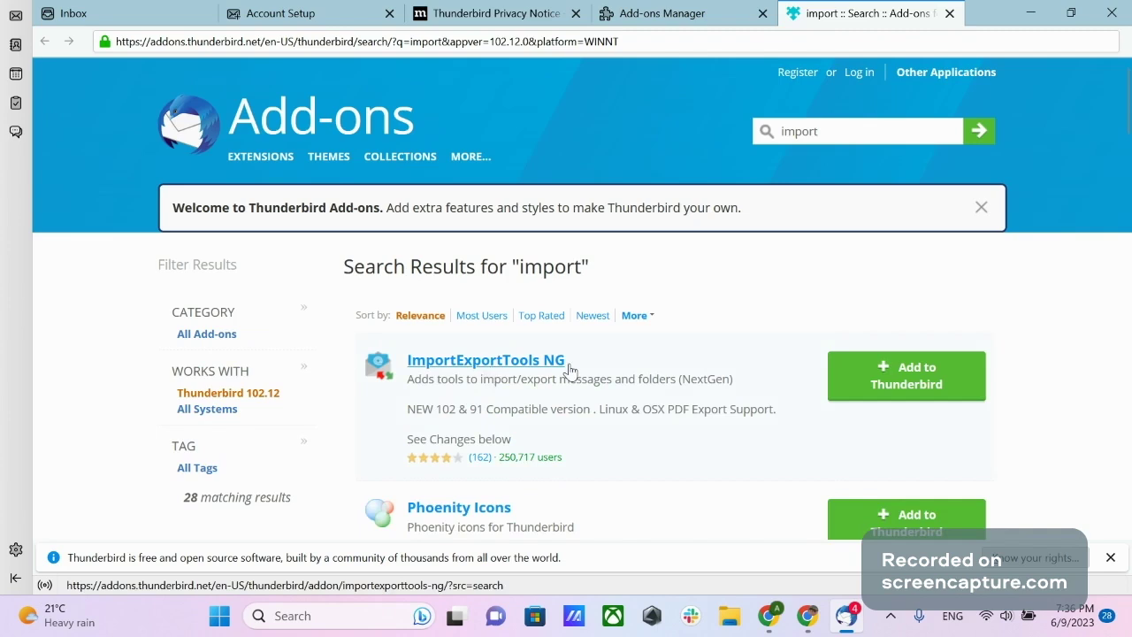
left_click(873, 378)
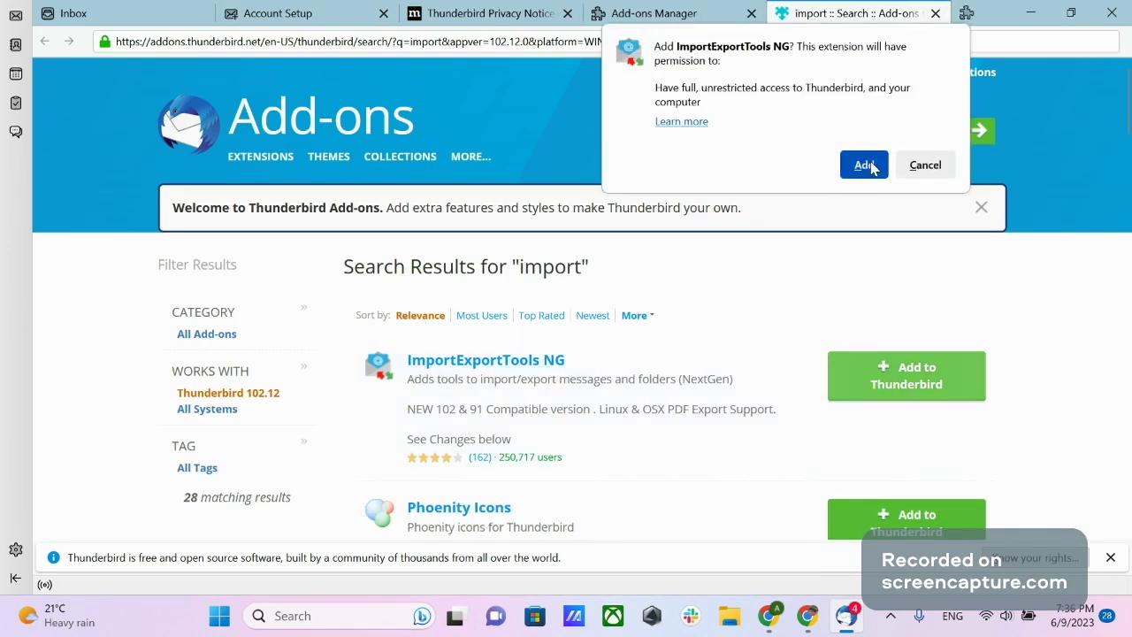
left_click(865, 165)
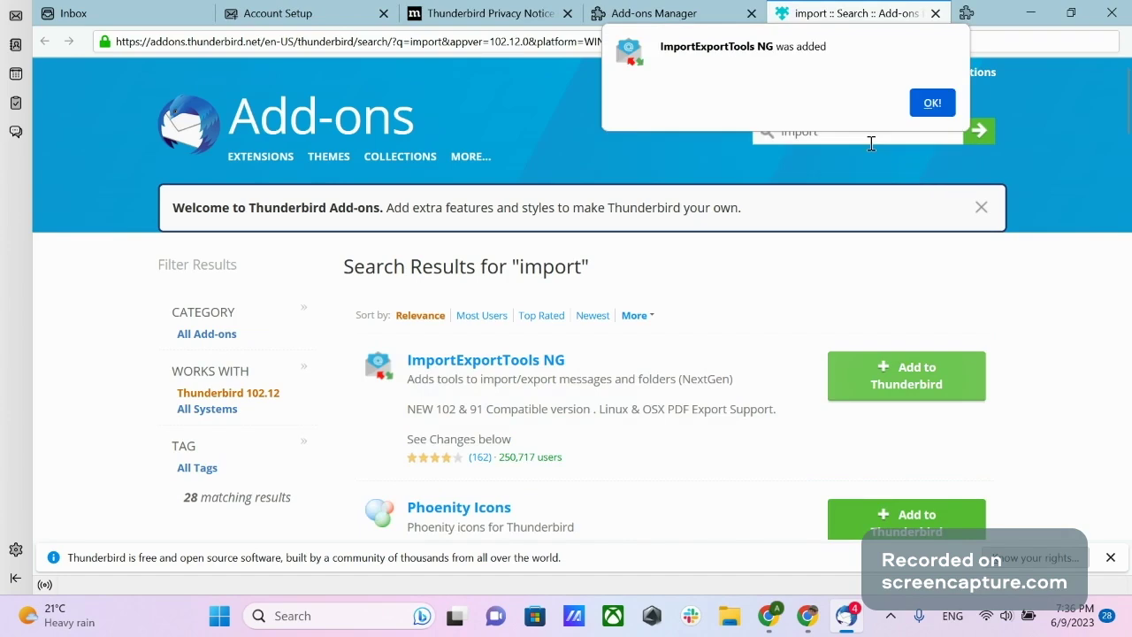
left_click(930, 104)
left_click(15, 15)
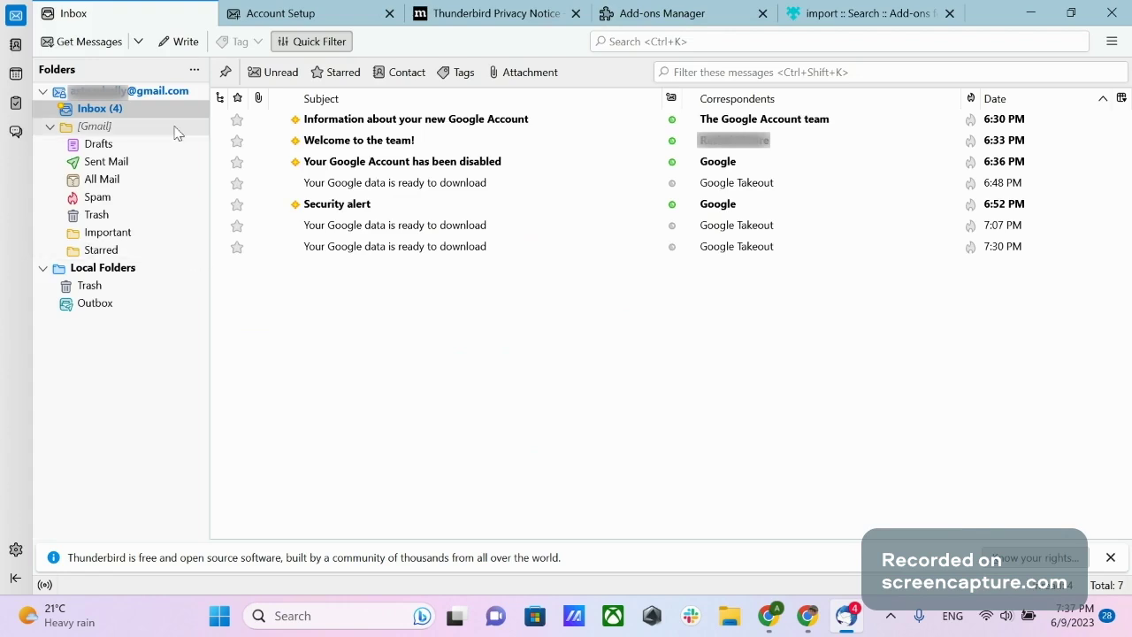
Try an ImportExportTools NG mbox import into the Gmail Inbox, dismiss the IMAP error, then right-click Local Folders
mouse_move(164, 118)
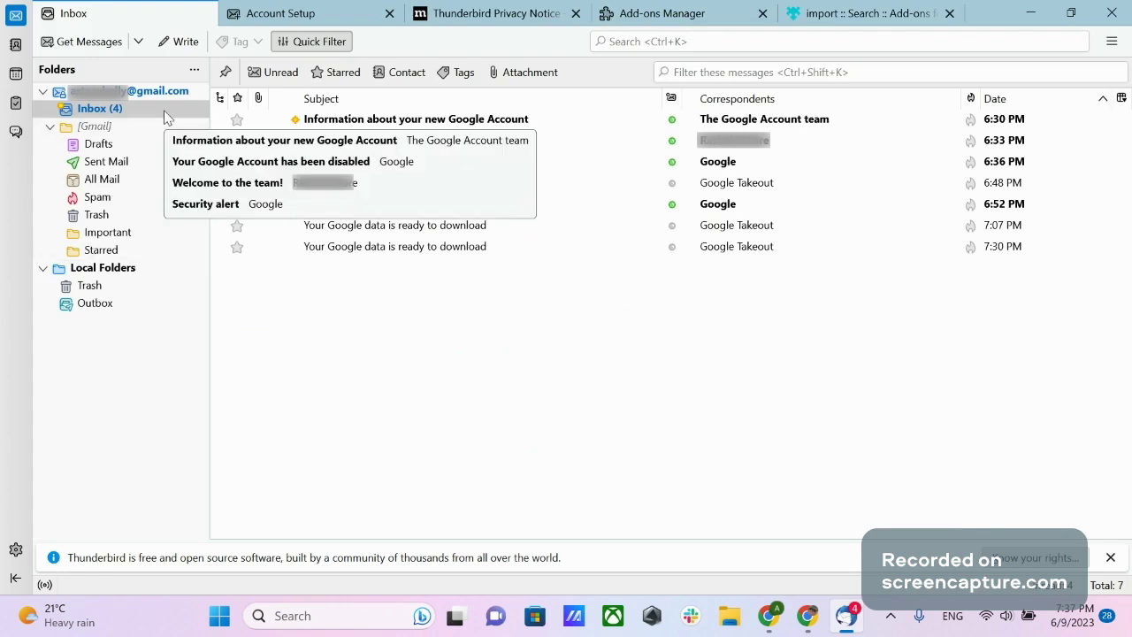
right_click(165, 117)
mouse_move(188, 131)
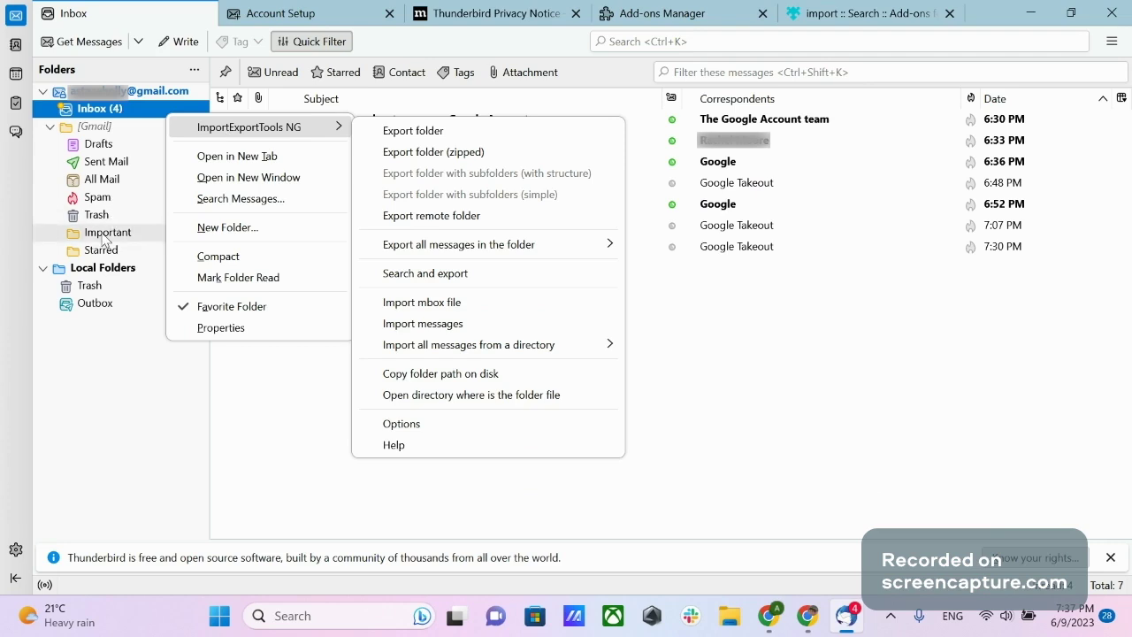
left_click(404, 303)
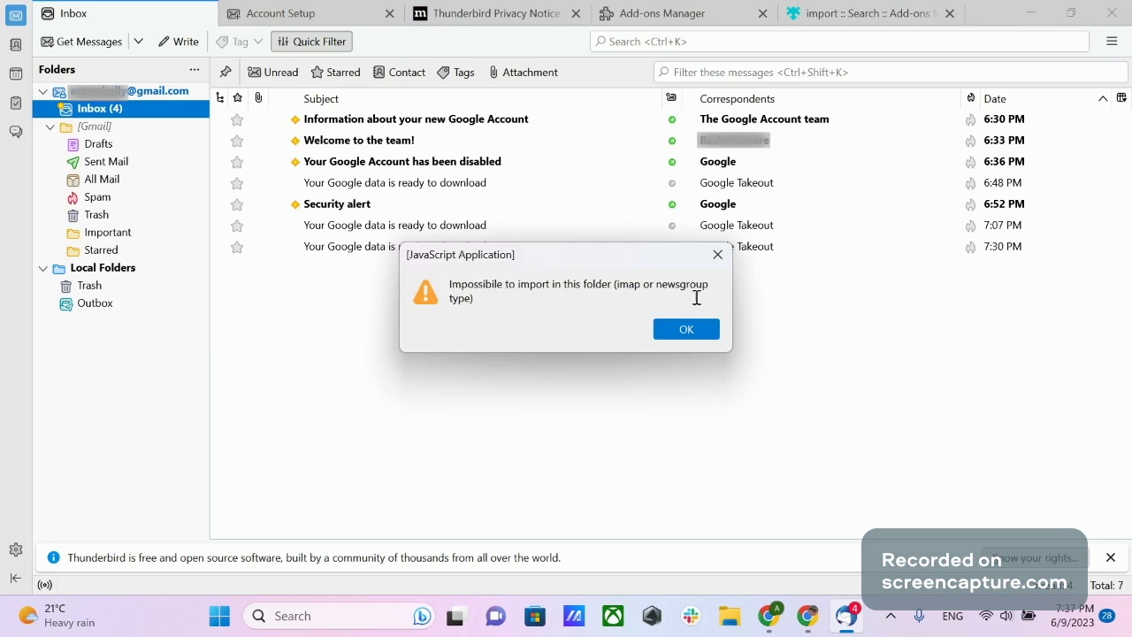
left_click(684, 329)
right_click(147, 271)
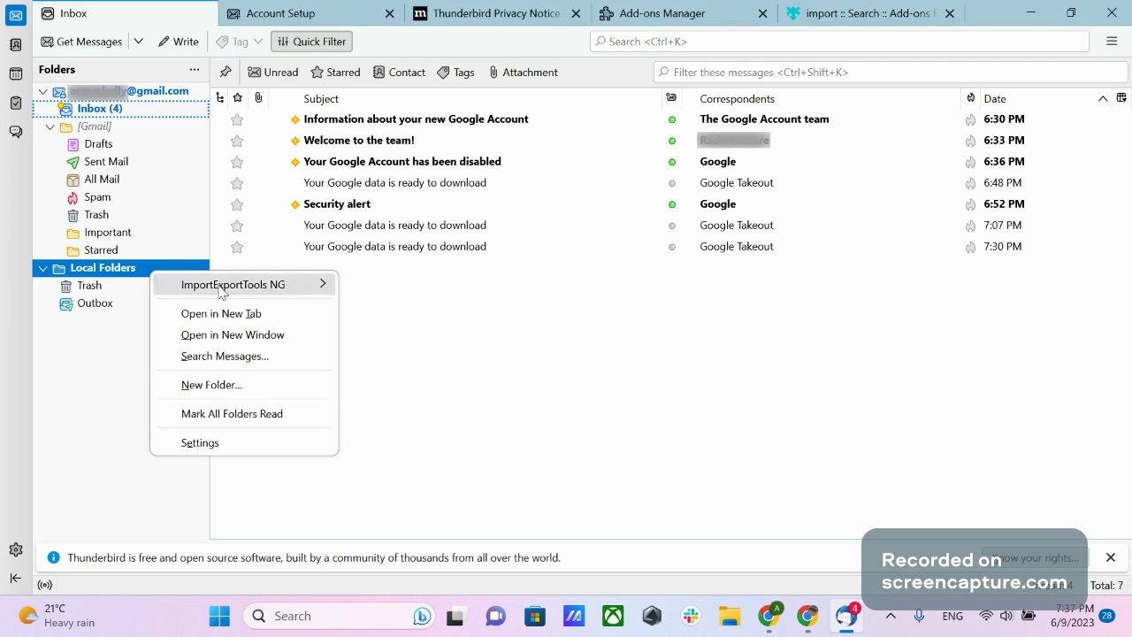
Start an ImportExportTools NG mbox import into Local Folders, searching a directory and its subdirectories
mouse_move(237, 295)
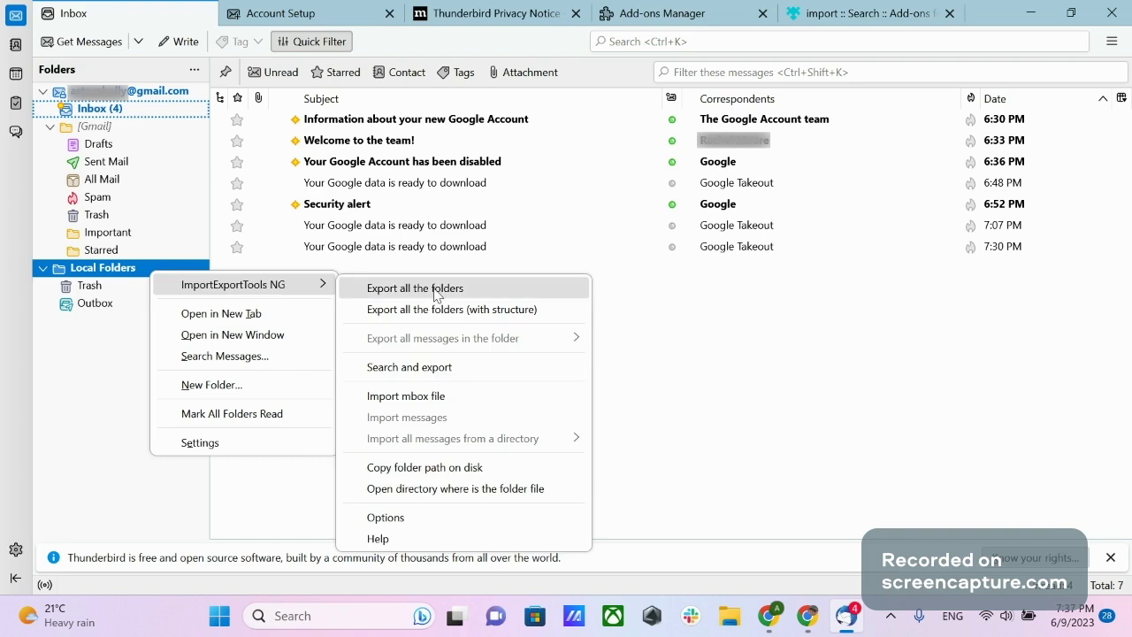
left_click(438, 403)
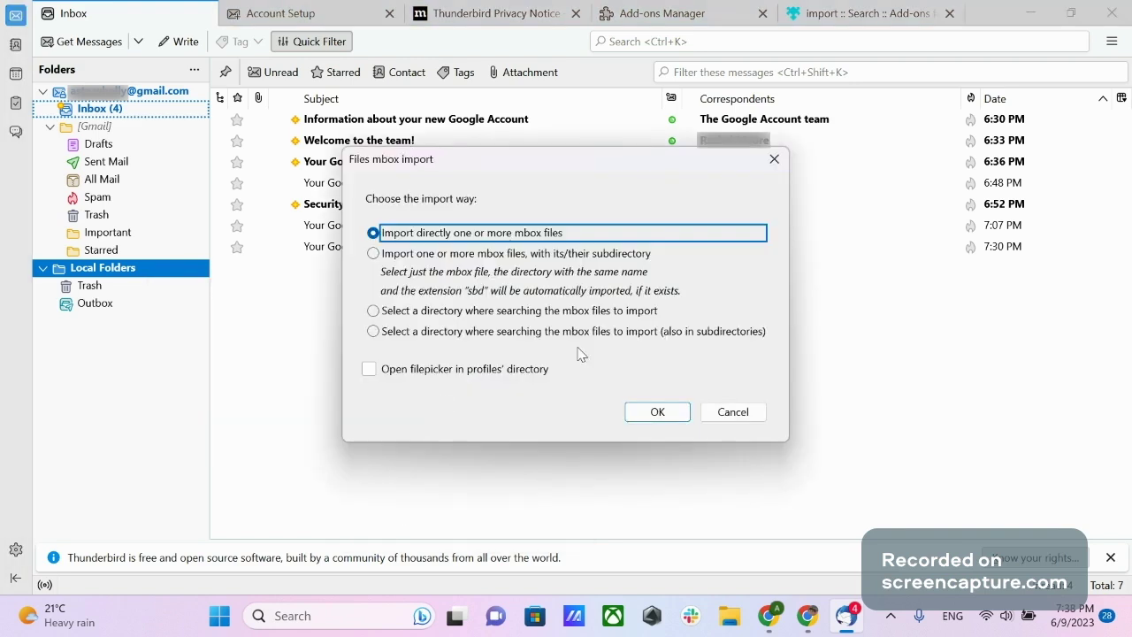
left_click(542, 334)
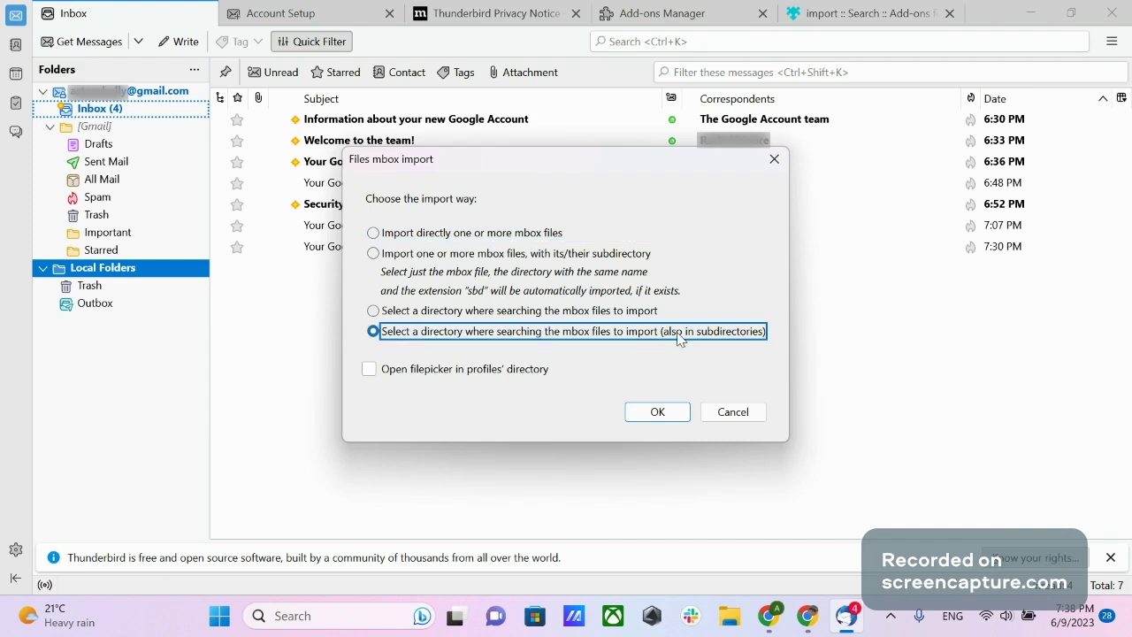
left_click(657, 412)
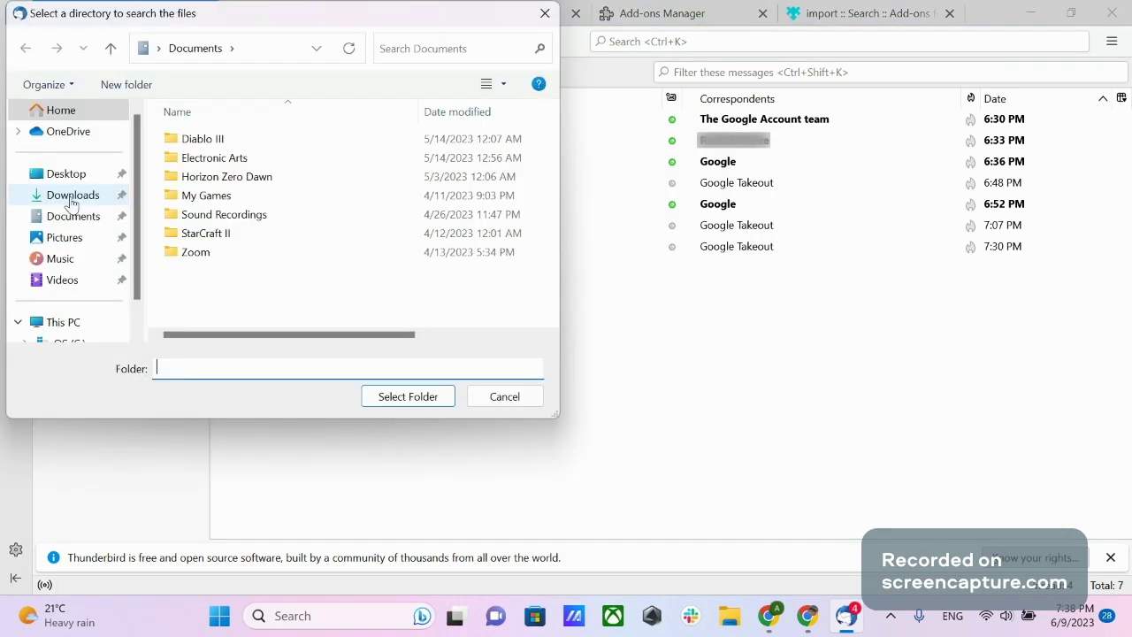
Select the Downloads takeout-20230609T173033Z-001 folder and confirm importing the All mail mbox
left_click(70, 201)
left_click(172, 167)
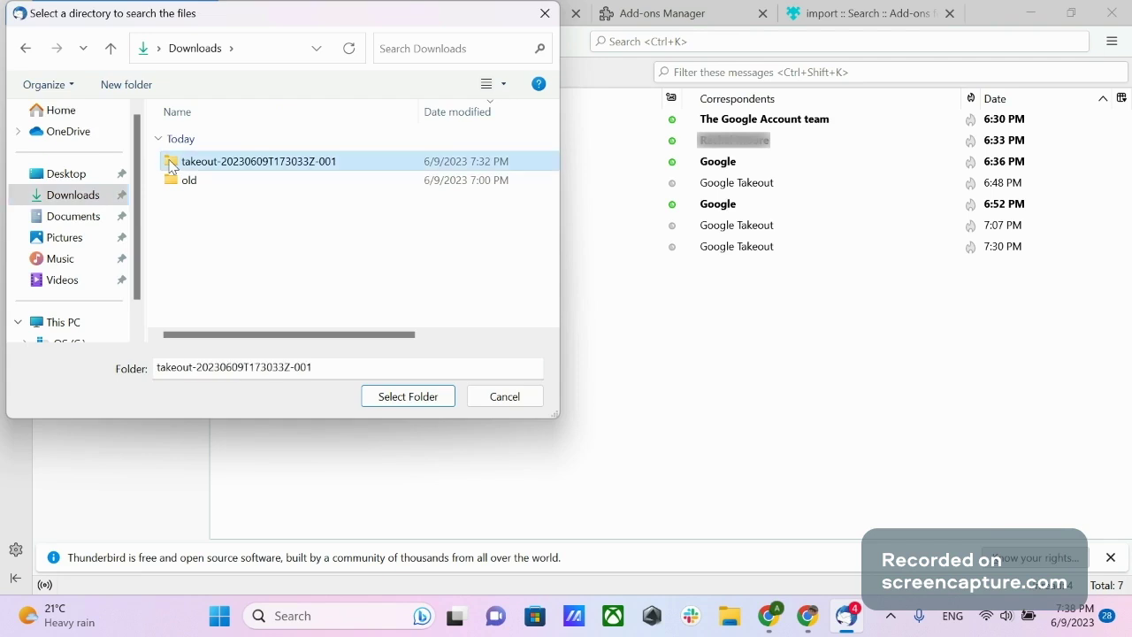
left_click(422, 397)
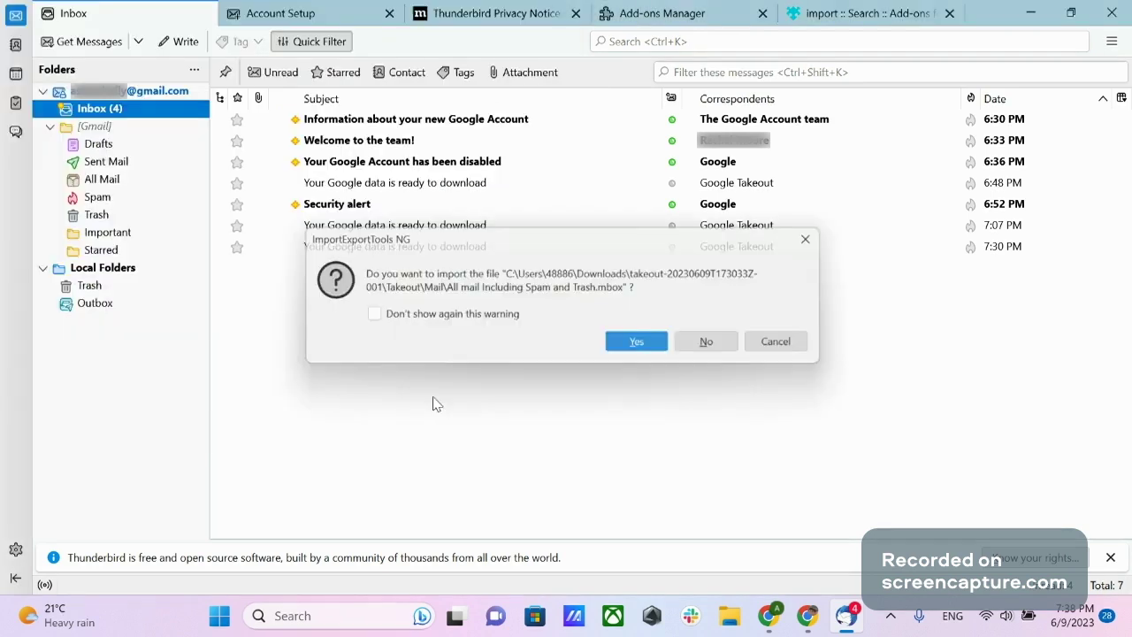
left_click(626, 347)
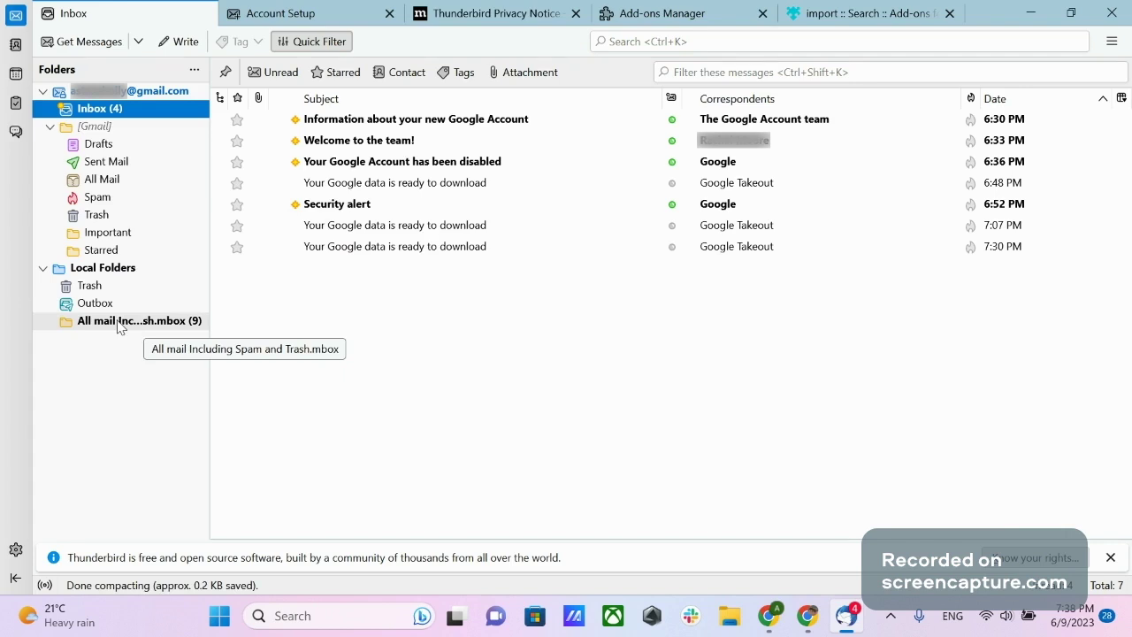
Rename the imported mbox folder in Local Folders to MBOX
left_click(121, 324)
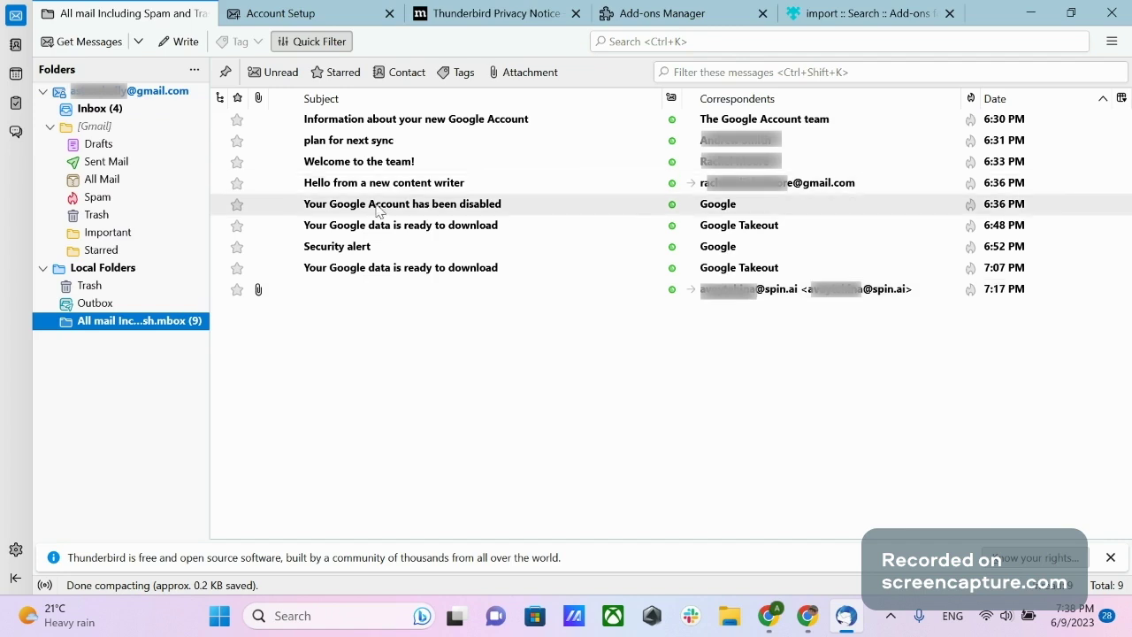
right_click(149, 323)
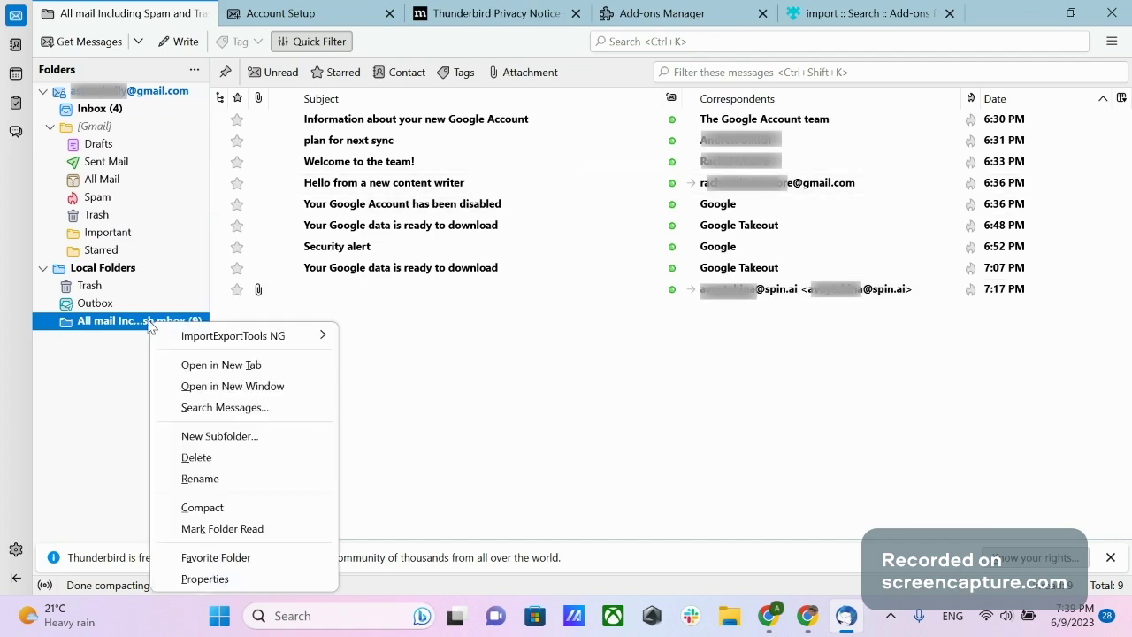
left_click(252, 481)
type("M")
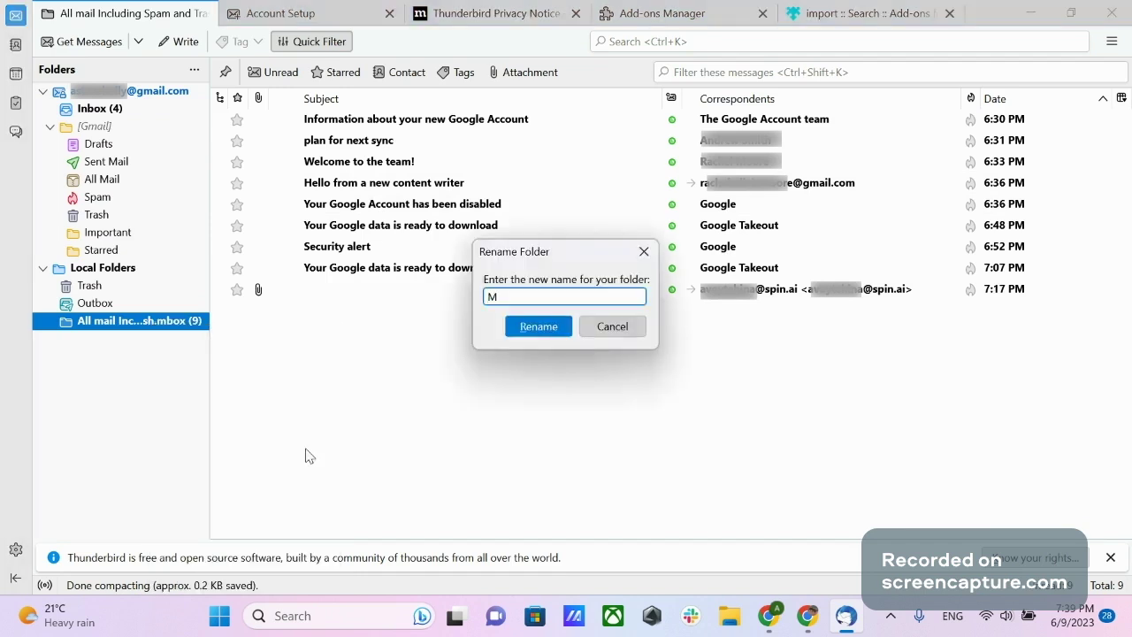
type("BOX")
key("Return")
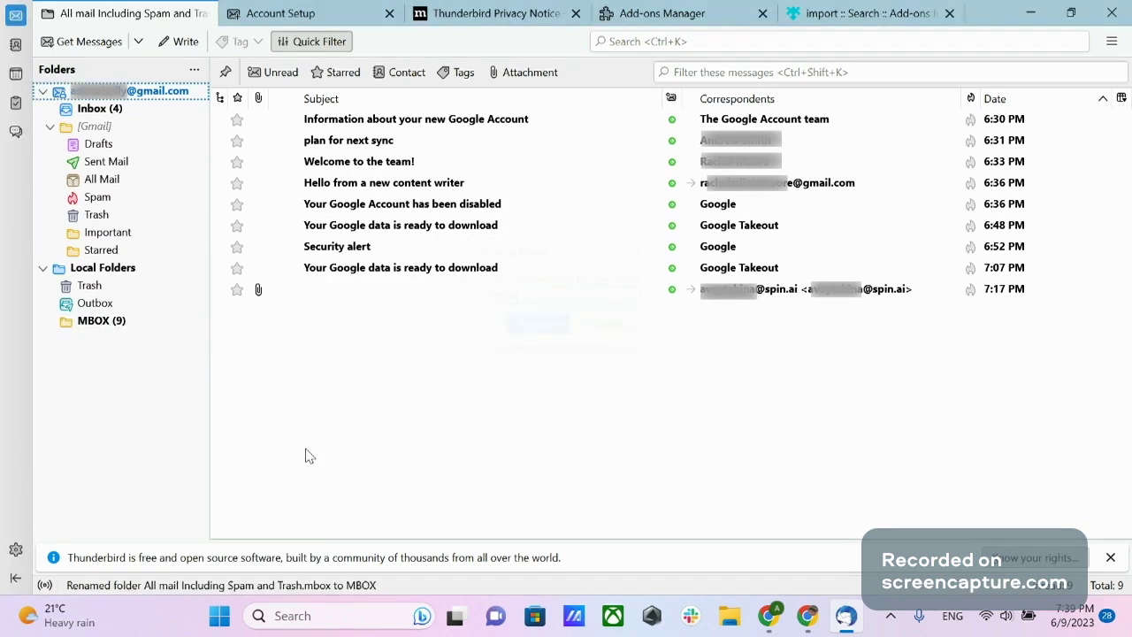
Drag the MBOX folder onto the Gmail account to copy it there, then go to Chrome
left_click(124, 327)
left_click_drag(121, 327, 116, 135)
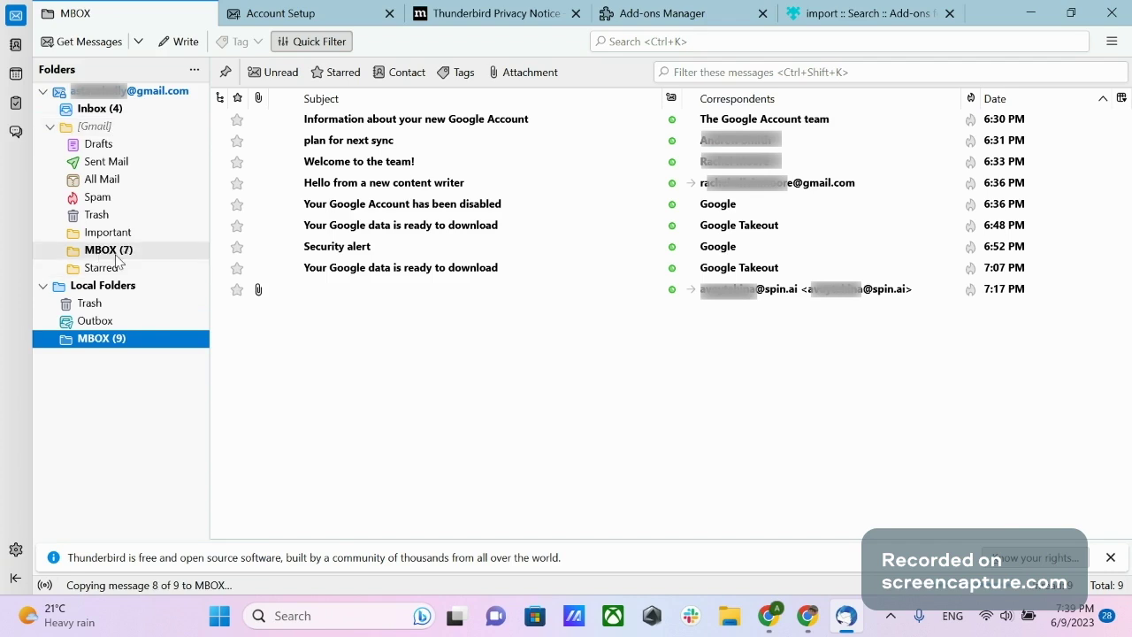
left_click(116, 256)
key("alt+Tab")
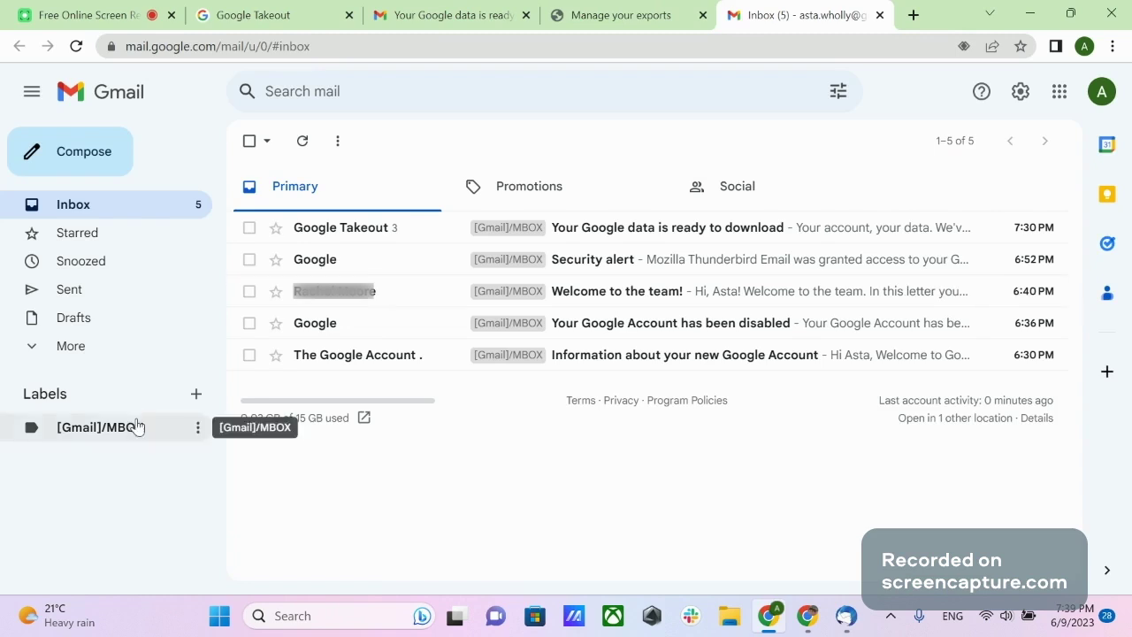
Open the [Gmail]/MBOX label to view its 8 copied messages, including the Google Takeout message
left_click(76, 433)
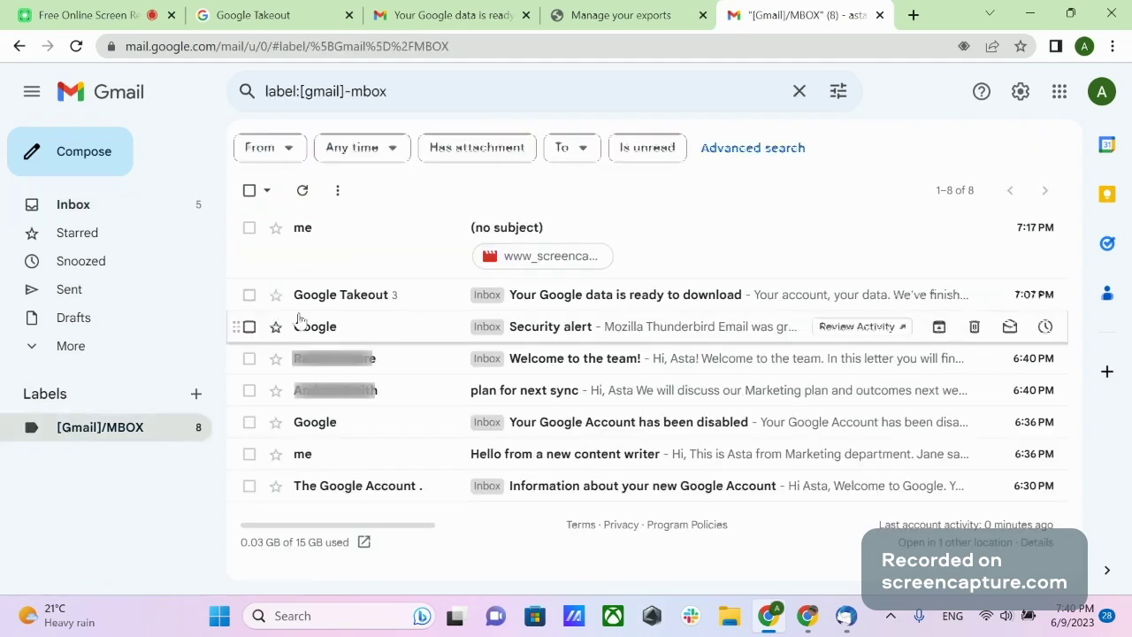
left_click(250, 295)
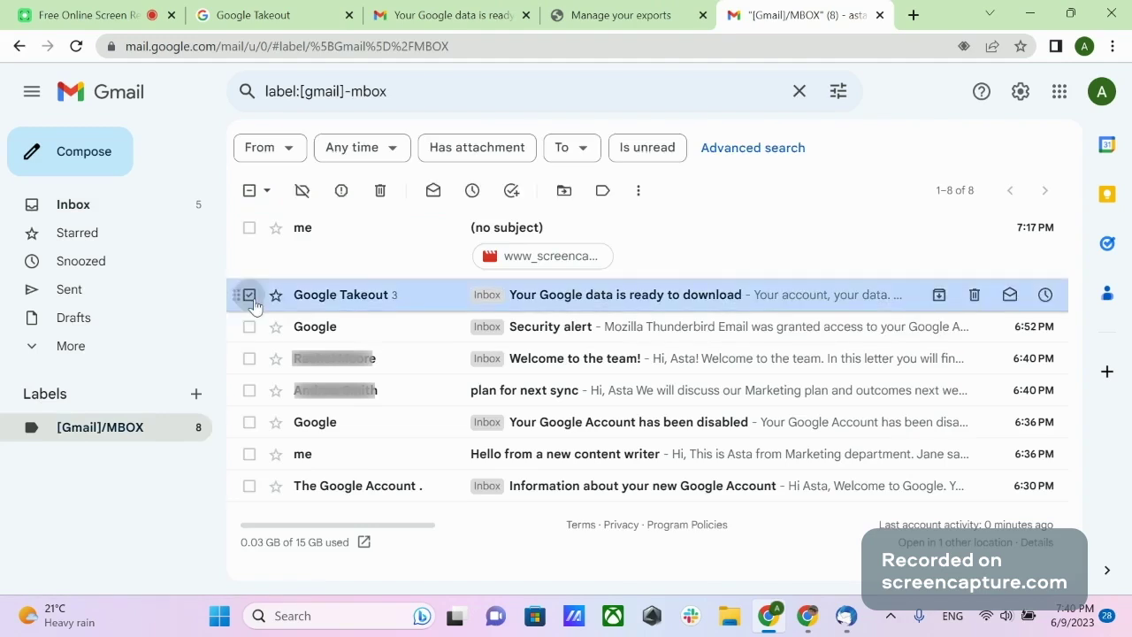
left_click(251, 297)
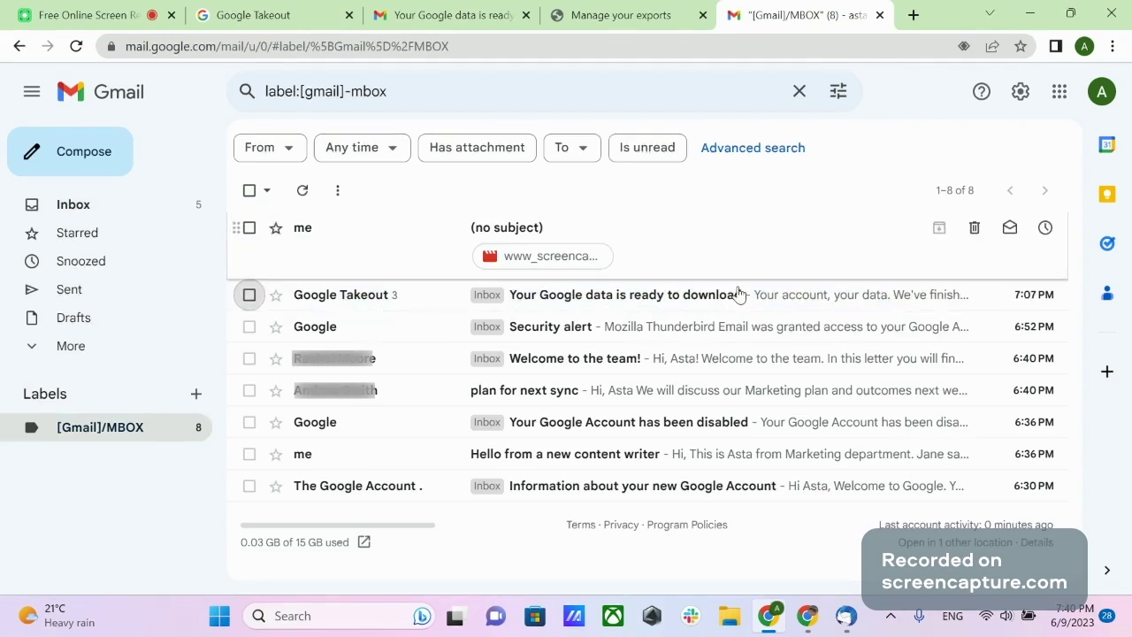